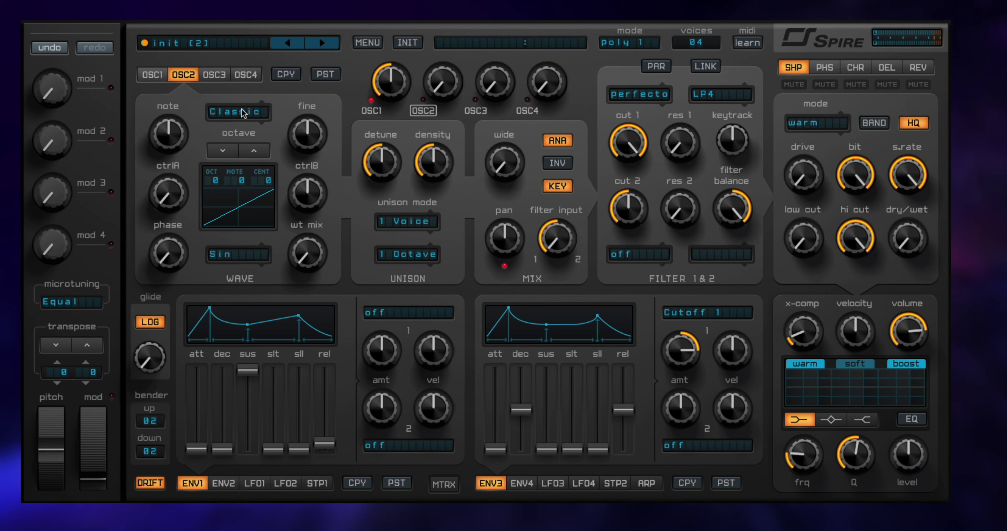
Step: Choose Para 4 as the wavetable for oscillator 2
{"action": "left_click", "coordinate": [235, 258]}
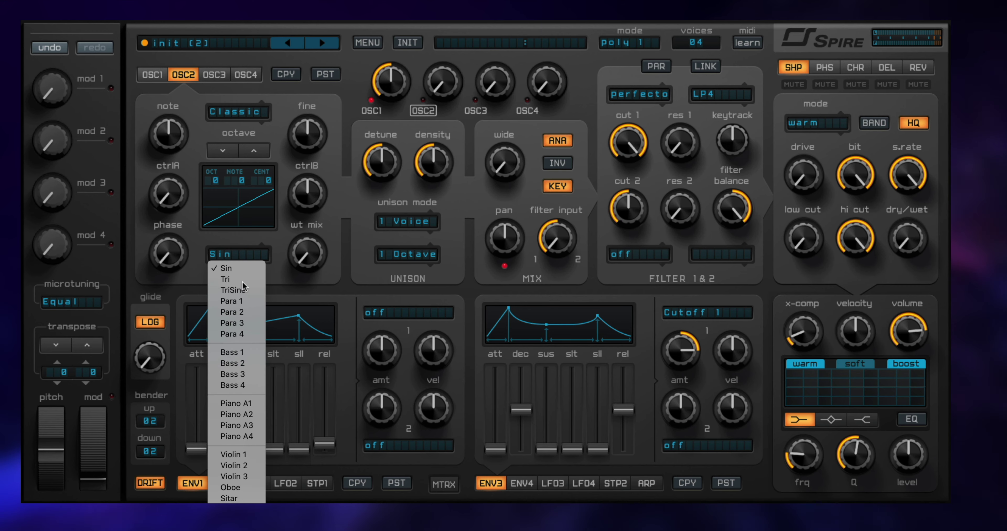
{"action": "left_click", "coordinate": [269, 256]}
{"action": "left_click", "coordinate": [237, 251]}
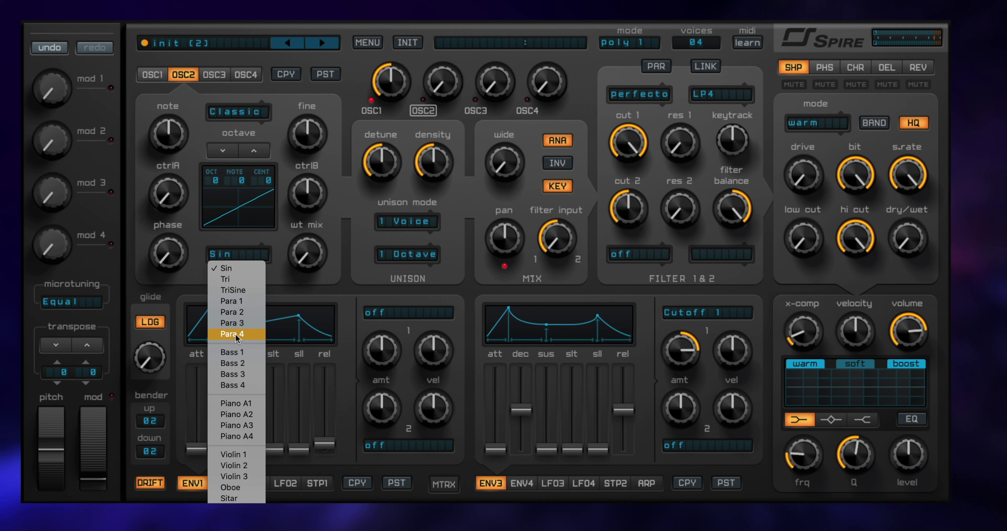
{"action": "scroll", "coordinate": [235, 333], "scroll_direction": "down", "scroll_amount": 5}
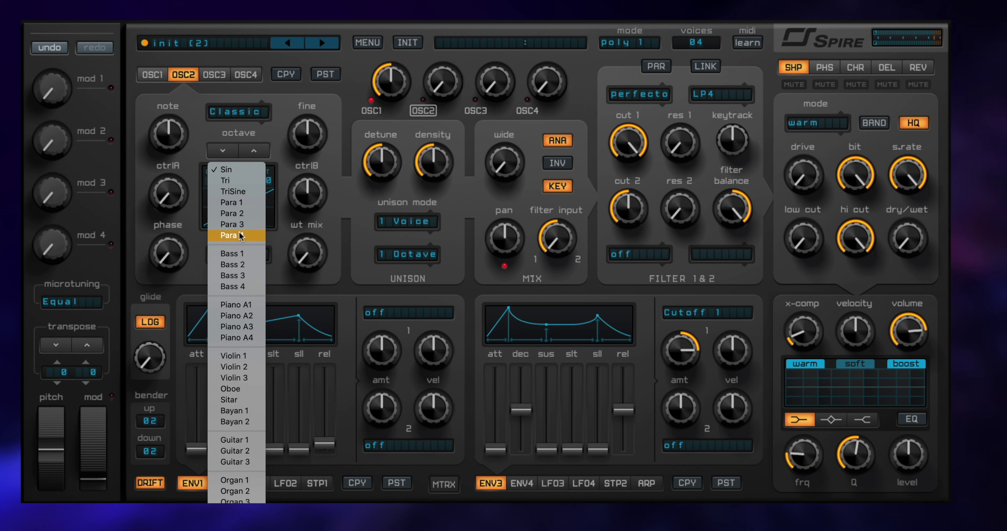
{"action": "left_click", "coordinate": [241, 235]}
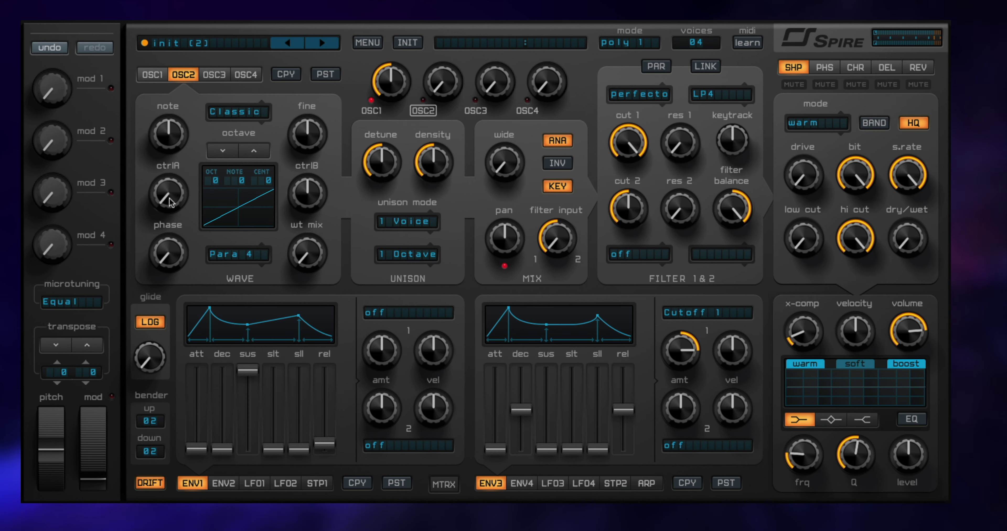
Step: Shape oscillator 2's waveform with ctrlA at maximum, ctrlB slightly below centre and wt mix just past halfway
{"action": "left_click_drag", "start_coordinate": [172, 201], "coordinate": [189, 48]}
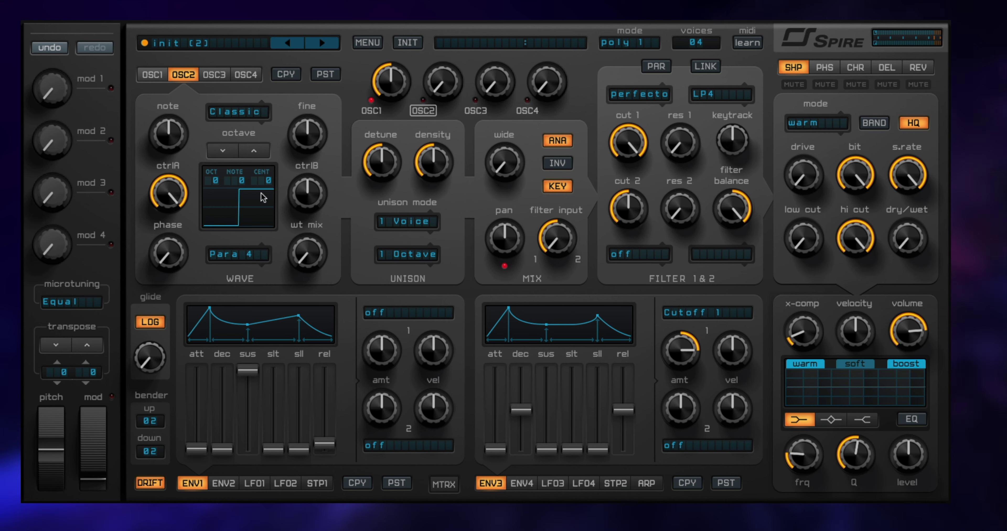
{"action": "left_click_drag", "start_coordinate": [306, 253], "coordinate": [300, 110]}
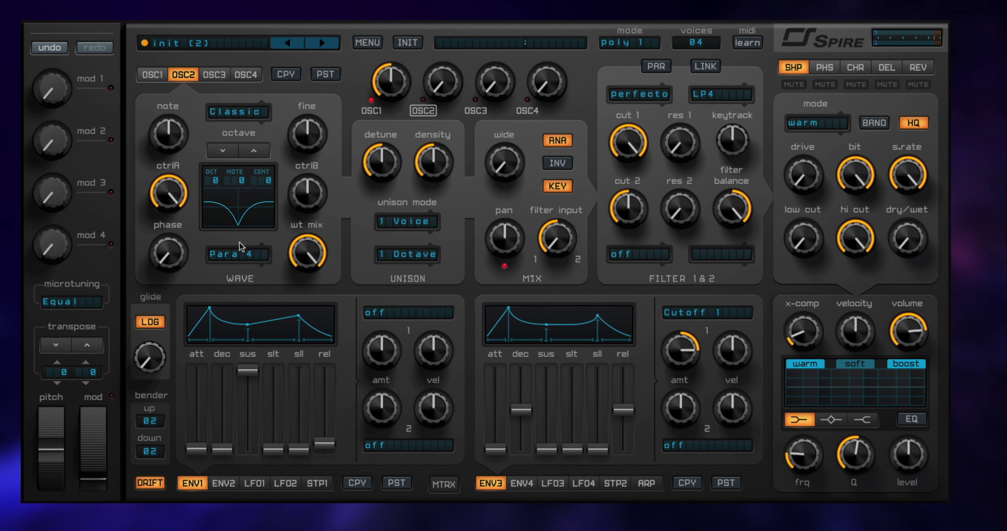
{"action": "left_click_drag", "start_coordinate": [303, 254], "coordinate": [302, 444]}
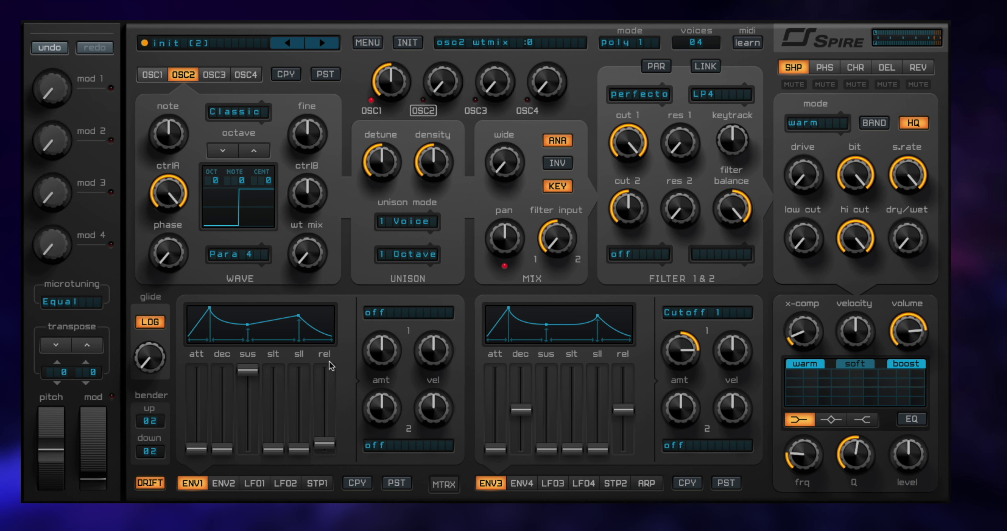
{"action": "left_click_drag", "start_coordinate": [320, 201], "coordinate": [321, 209]}
{"action": "left_click_drag", "start_coordinate": [295, 261], "coordinate": [305, 201]}
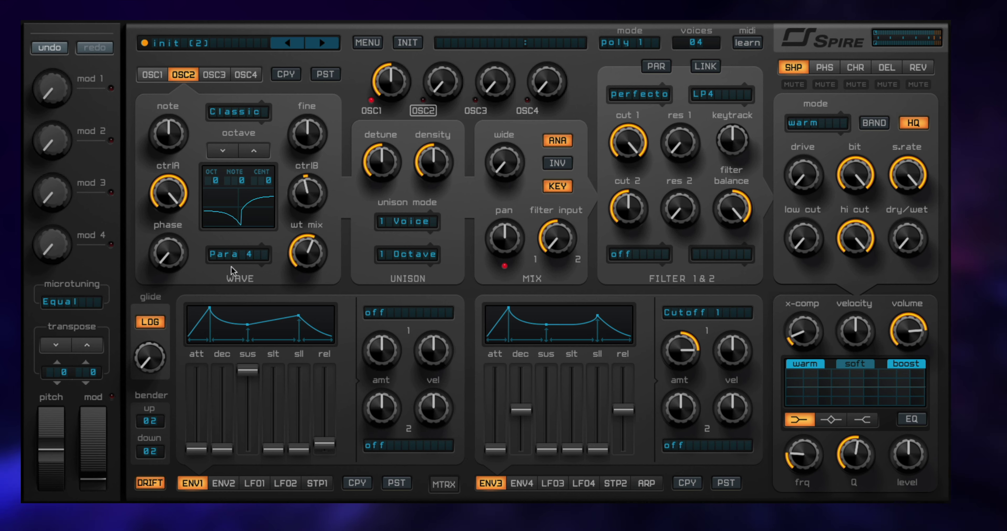
Step: Raise oscillator 2's level to just past halfway and give it two unison voices
{"action": "left_click", "coordinate": [371, 111]}
{"action": "left_click_drag", "start_coordinate": [438, 71], "coordinate": [440, 30]}
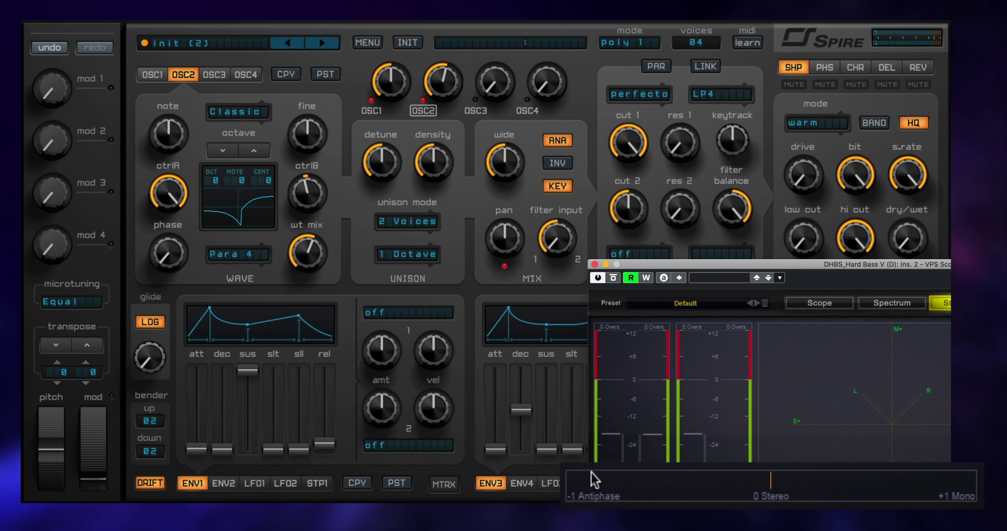
Step: Try different stereo widths on oscillator 2, settling wide slightly below centre, and keep its phase at 0
{"action": "left_click", "coordinate": [505, 153]}
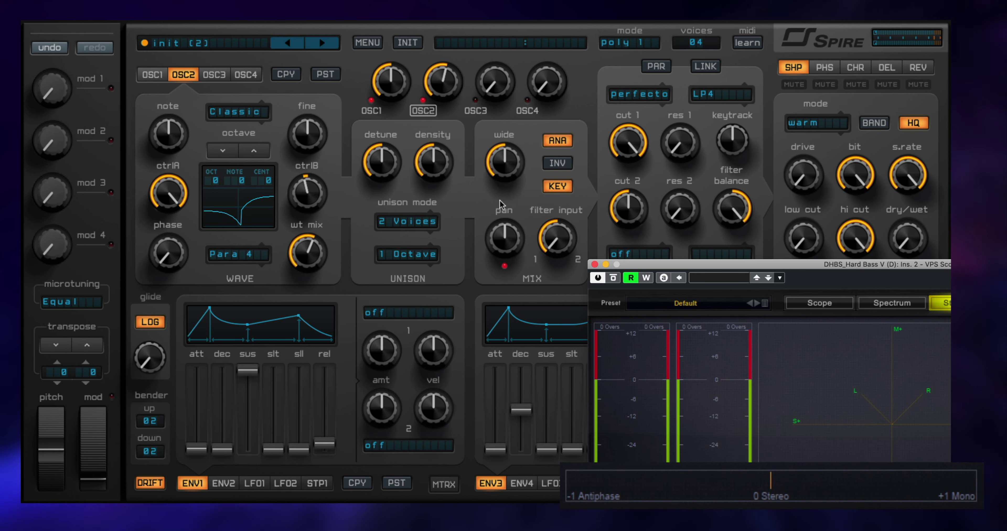
{"action": "left_click", "coordinate": [506, 196]}
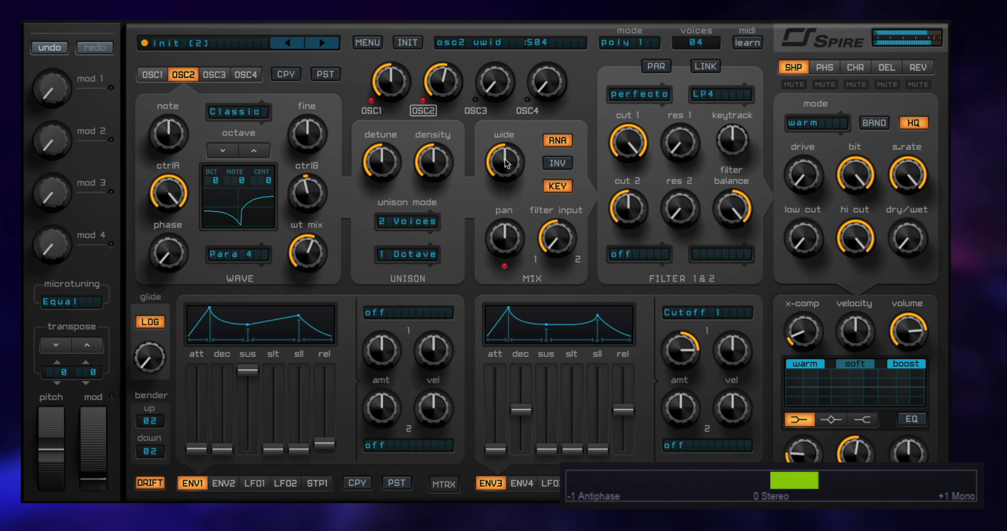
{"action": "left_click_drag", "start_coordinate": [505, 159], "coordinate": [494, 19]}
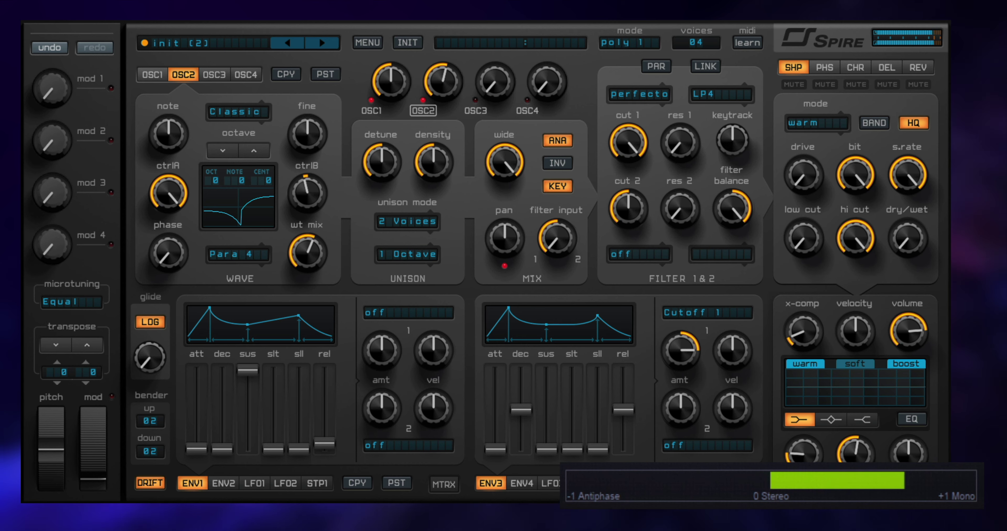
{"action": "left_click_drag", "start_coordinate": [508, 164], "coordinate": [510, 239]}
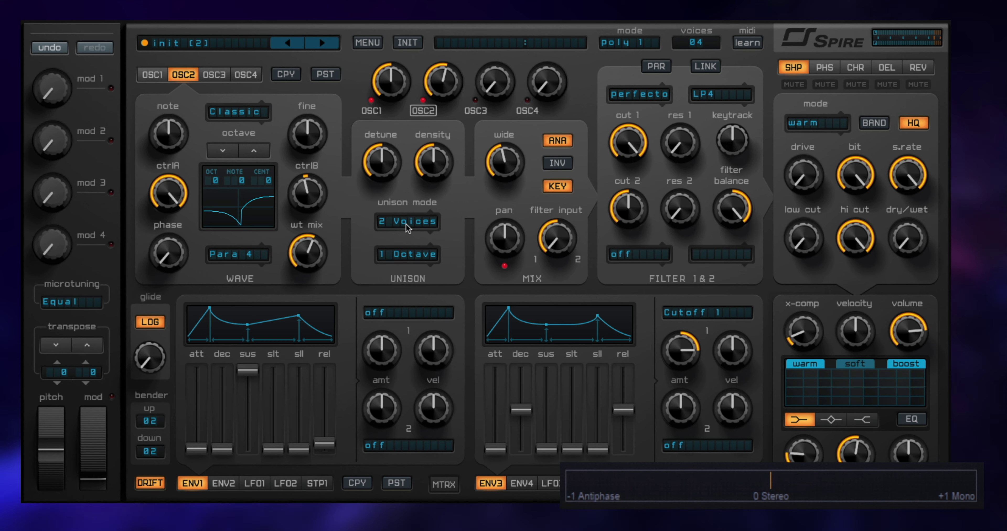
{"action": "mouse_move", "coordinate": [154, 248]}
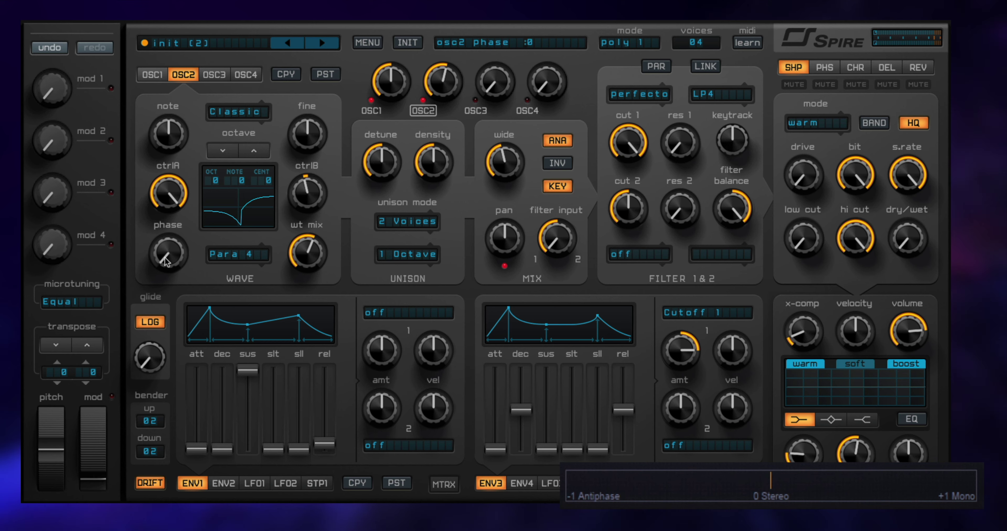
{"action": "mouse_move", "coordinate": [165, 260]}
{"action": "left_mouse_down"}
{"action": "mouse_move", "coordinate": [175, 166]}
{"action": "mouse_move", "coordinate": [168, 352]}
{"action": "left_mouse_up"}
Step: Switch to oscillator 3, raise its level to about half and mute oscillators 1 and 2
{"action": "left_click", "coordinate": [213, 77]}
{"action": "left_click_drag", "start_coordinate": [494, 81], "coordinate": [494, 21]}
{"action": "left_click", "coordinate": [422, 110]}
{"action": "left_click", "coordinate": [369, 112]}
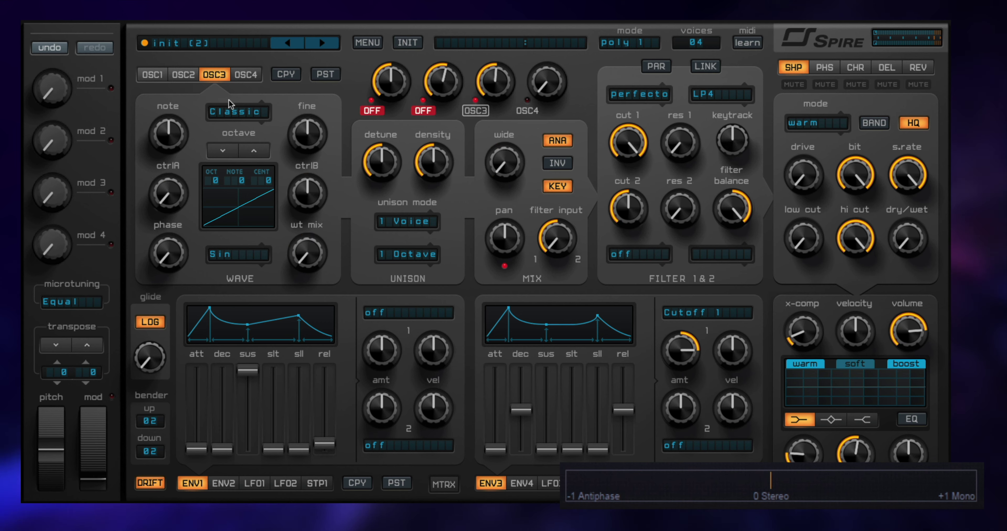
Step: Set oscillator 3's type to SawPWM and its wavetable to Para 4
{"action": "left_click", "coordinate": [234, 112]}
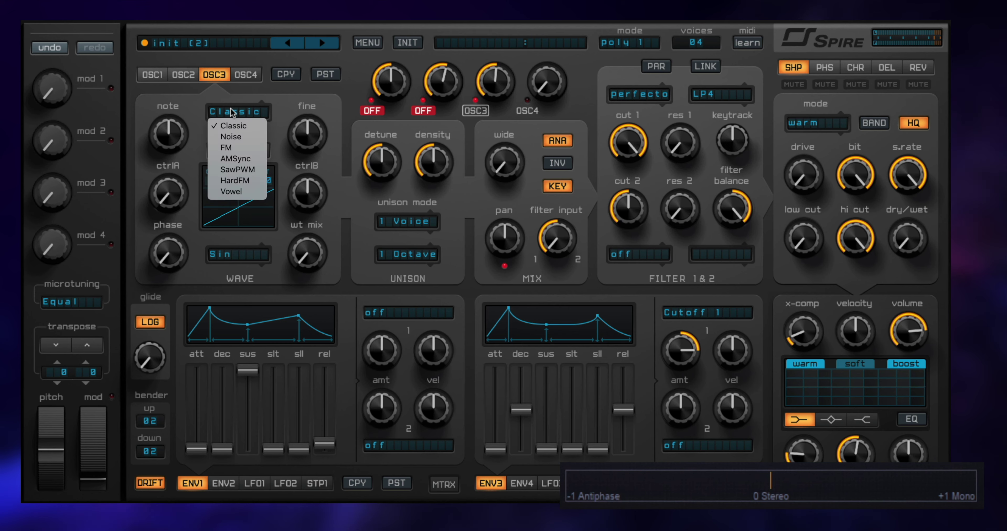
{"action": "left_click", "coordinate": [232, 169]}
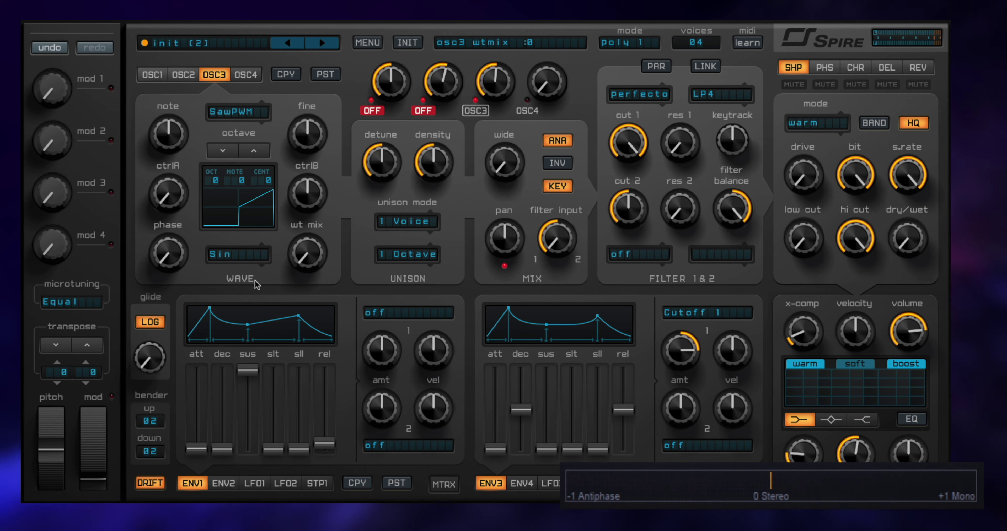
{"action": "left_click", "coordinate": [240, 257]}
{"action": "left_click", "coordinate": [244, 335]}
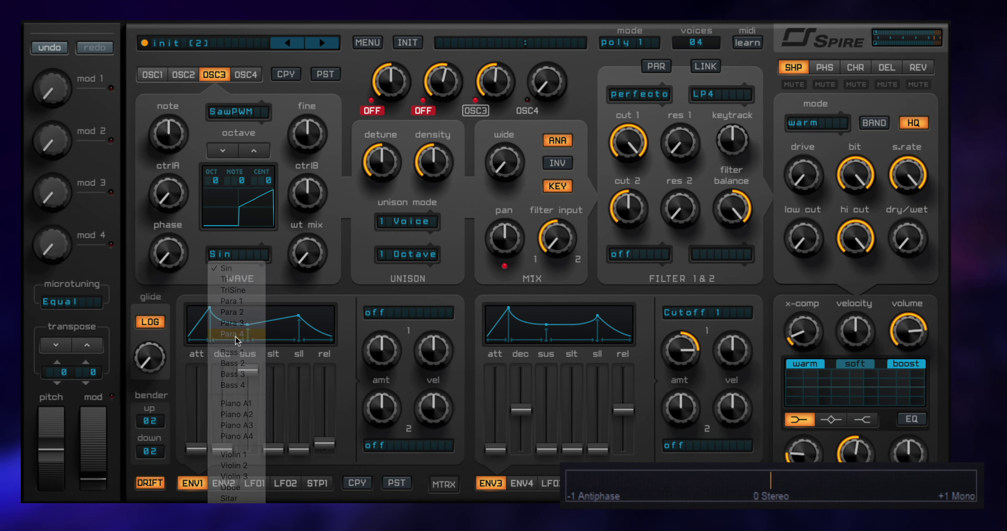
Step: Sweep oscillator 3's wt mix and leave it at maximum, with the octave lowered to -1
{"action": "left_click_drag", "start_coordinate": [312, 259], "coordinate": [284, 24]}
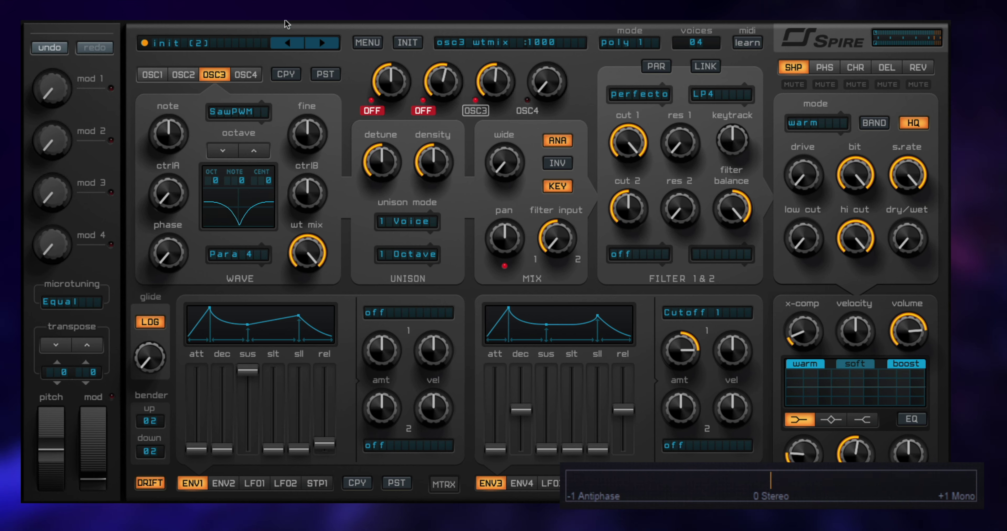
{"action": "left_click_drag", "start_coordinate": [280, 93], "coordinate": [285, 444]}
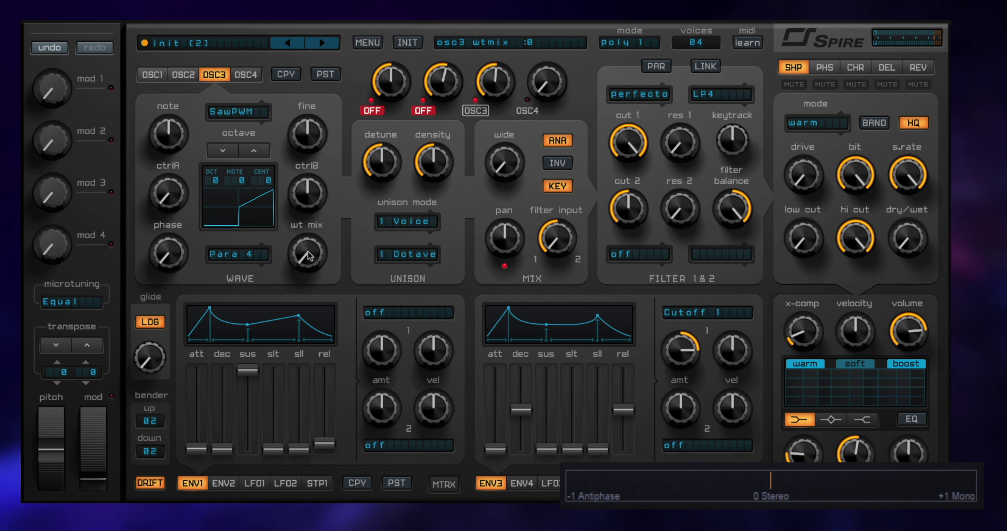
{"action": "left_click_drag", "start_coordinate": [307, 251], "coordinate": [308, 117]}
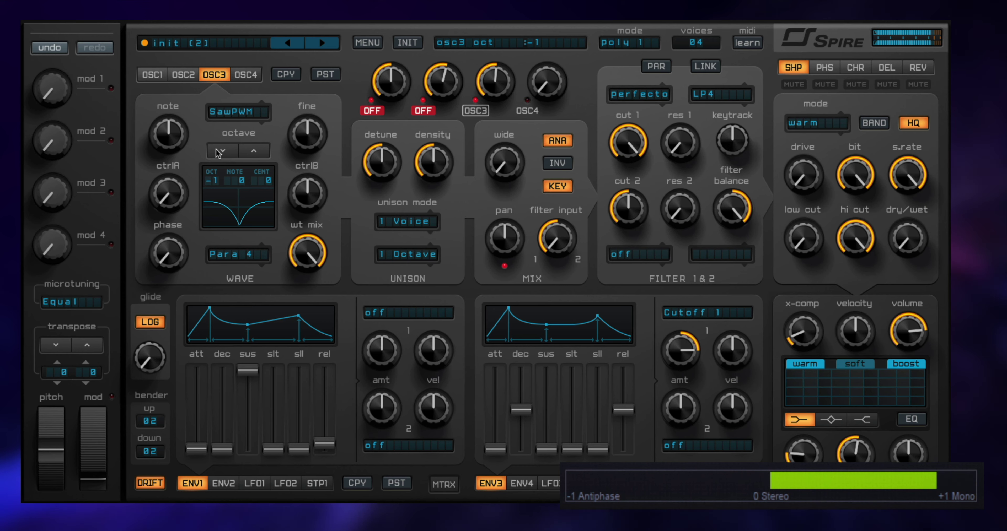
Step: Raise oscillator 3's level to about three-quarters and unmute oscillators 1 and 2
{"action": "left_click_drag", "start_coordinate": [498, 68], "coordinate": [501, 59]}
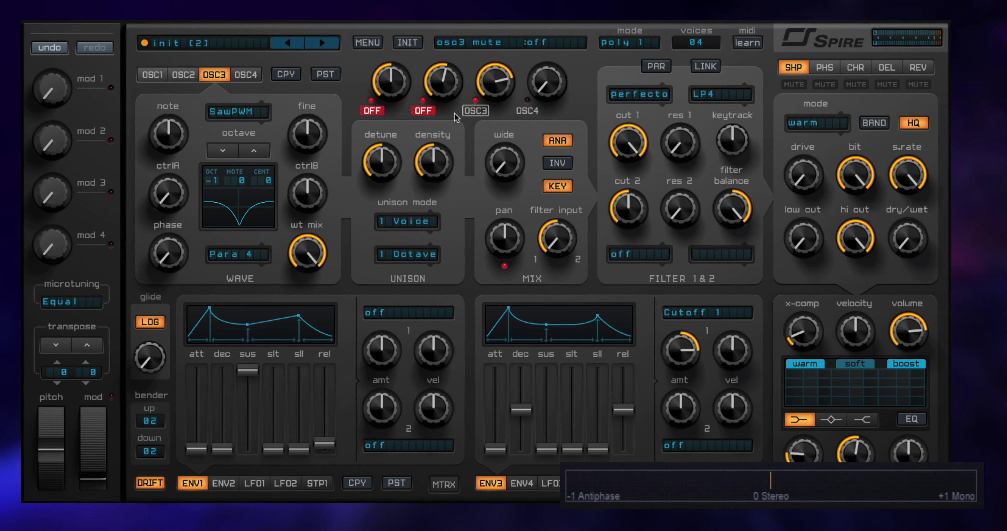
{"action": "left_click", "coordinate": [419, 112]}
{"action": "left_click", "coordinate": [372, 111]}
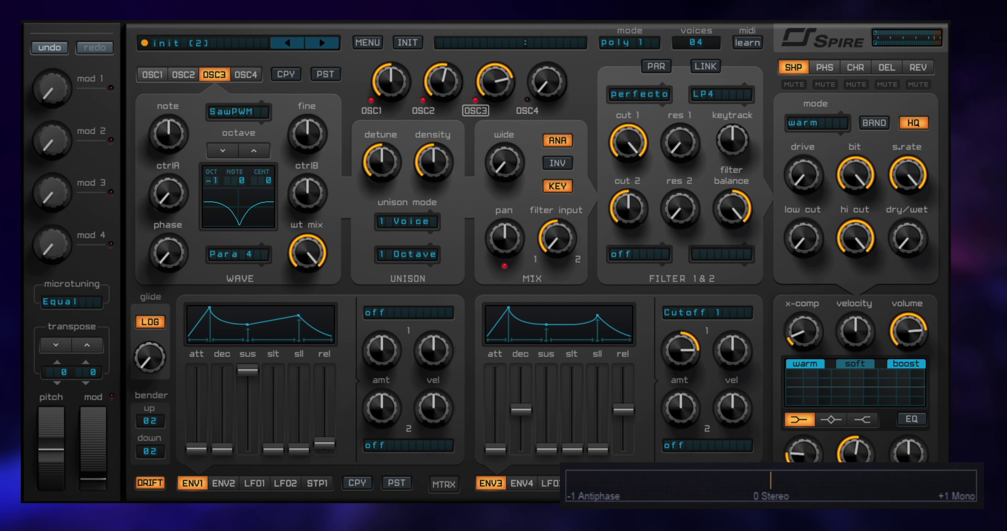
Step: Compare the combined sound with oscillator 3 muted and unmuted
{"action": "left_click", "coordinate": [474, 111]}
{"action": "left_click", "coordinate": [481, 111]}
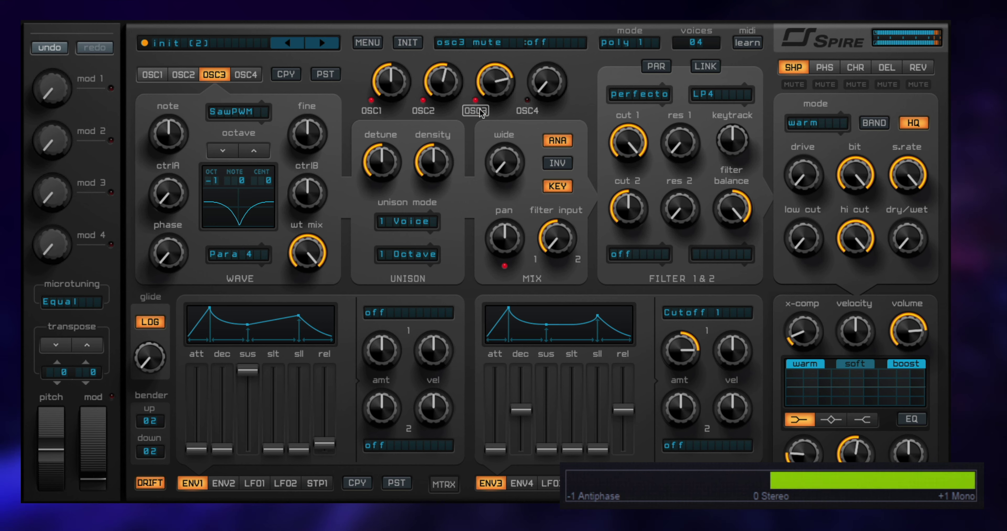
{"action": "left_click", "coordinate": [481, 112]}
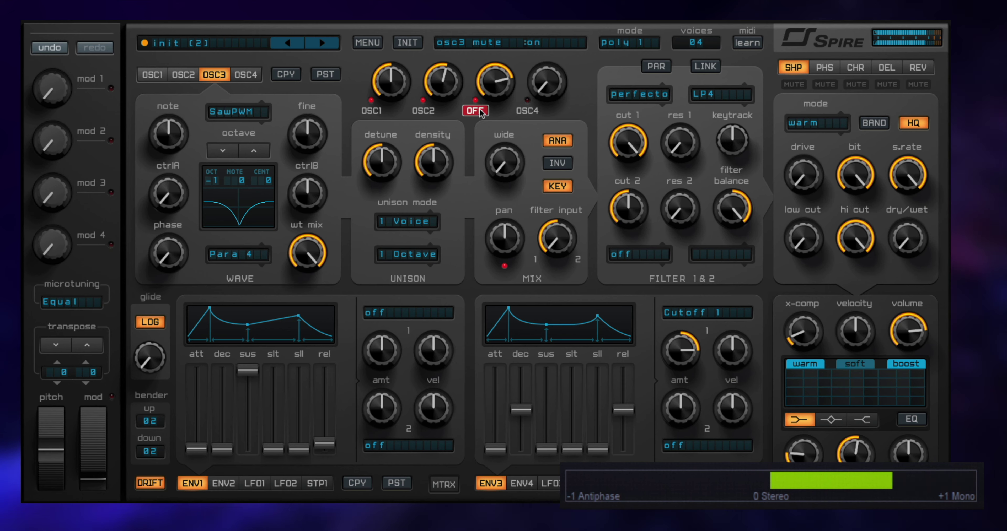
{"action": "left_click", "coordinate": [481, 111]}
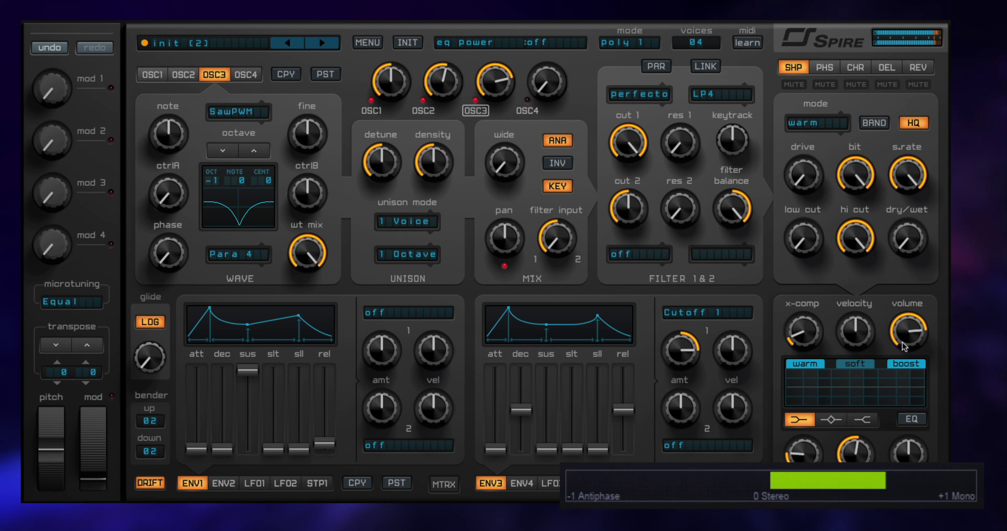
{"action": "left_click", "coordinate": [475, 111]}
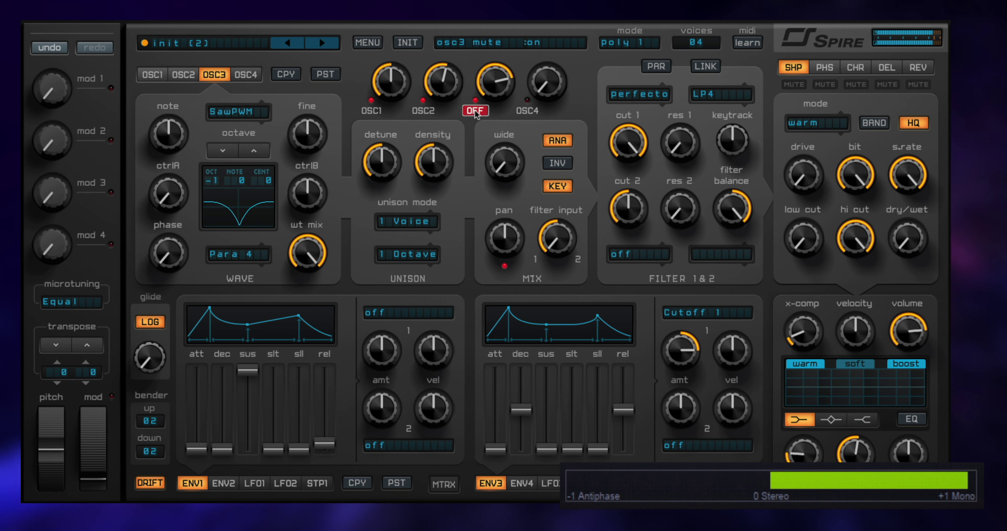
{"action": "left_click", "coordinate": [475, 113]}
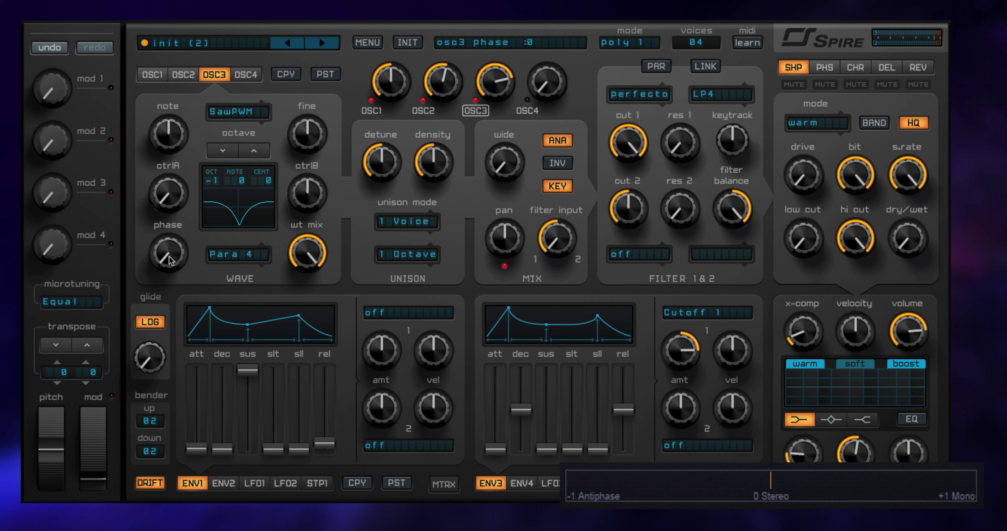
Step: Set oscillator 3's phase to about 368, auditioning it with oscillators 1 and 2 temporarily muted
{"action": "left_click_drag", "start_coordinate": [169, 260], "coordinate": [167, 219]}
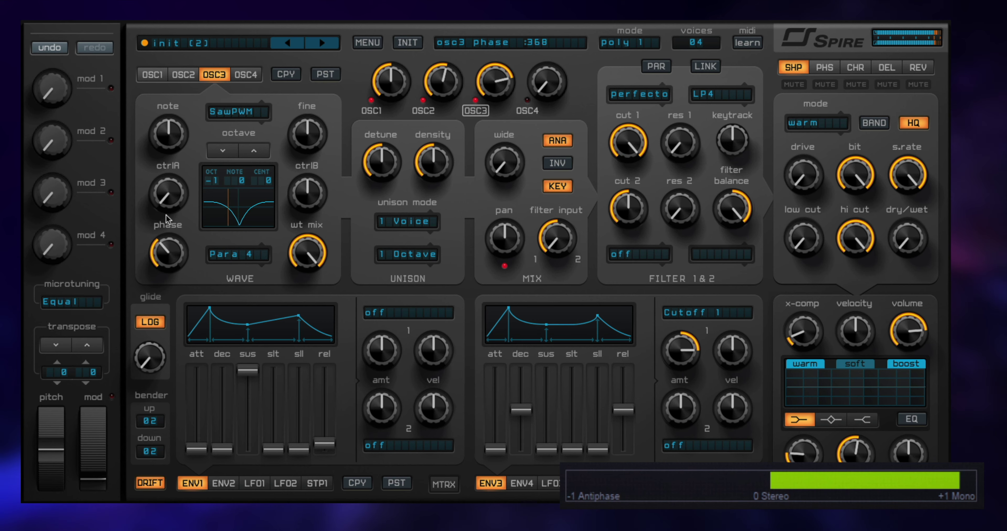
{"action": "left_click", "coordinate": [423, 111]}
{"action": "left_click", "coordinate": [378, 112]}
{"action": "mouse_move", "coordinate": [167, 260]}
{"action": "left_mouse_down"}
{"action": "mouse_move", "coordinate": [169, 274]}
{"action": "mouse_move", "coordinate": [184, 211]}
{"action": "mouse_move", "coordinate": [174, 267]}
{"action": "mouse_move", "coordinate": [178, 243]}
{"action": "mouse_move", "coordinate": [175, 259]}
{"action": "left_mouse_up"}
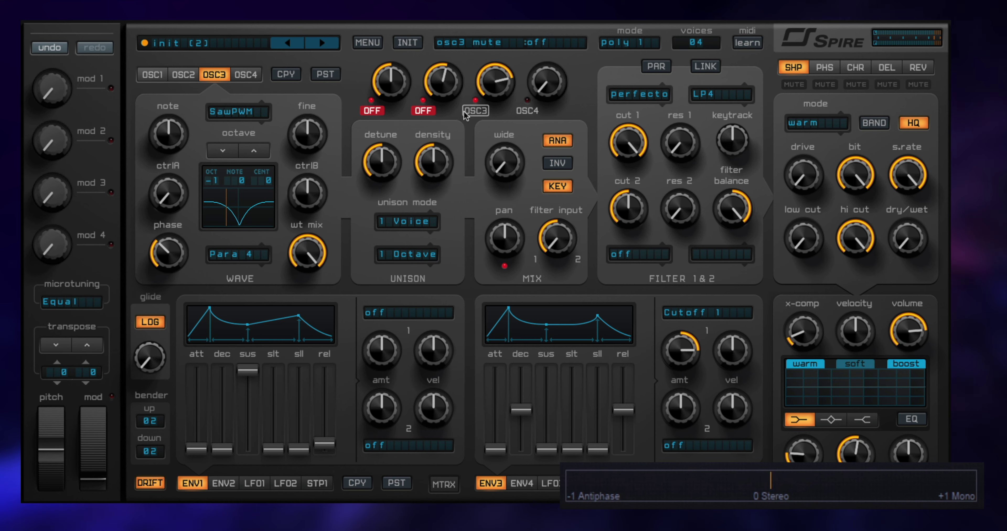
{"action": "left_click", "coordinate": [423, 111]}
{"action": "left_click", "coordinate": [372, 111]}
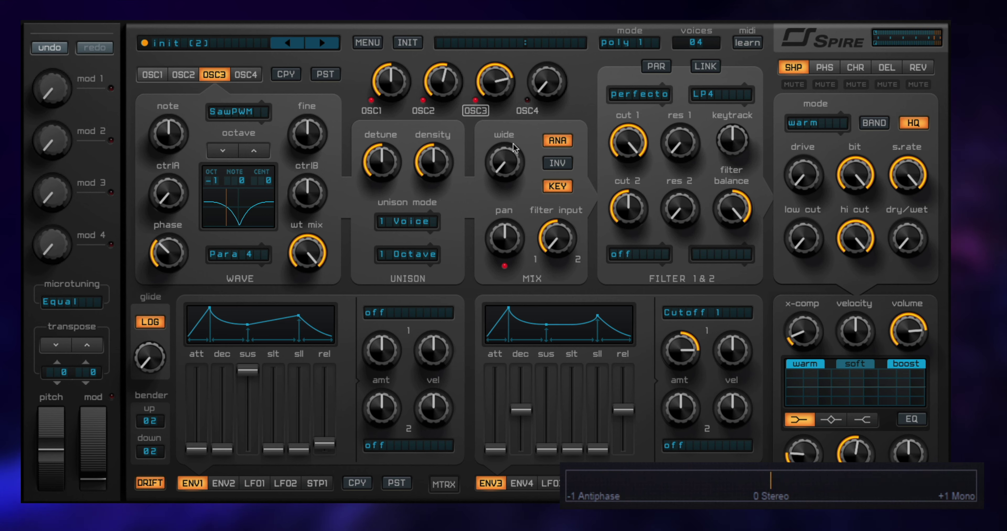
Step: Set oscillator 4 to the HardFM type with its level just past halfway and the other three oscillators muted
{"action": "left_click_drag", "start_coordinate": [541, 80], "coordinate": [542, 58]}
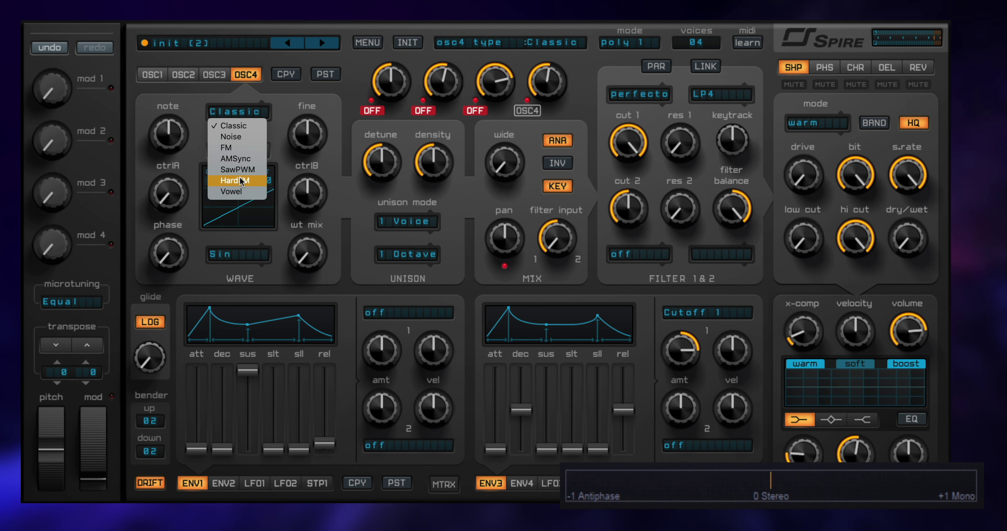
{"action": "left_click", "coordinate": [235, 180]}
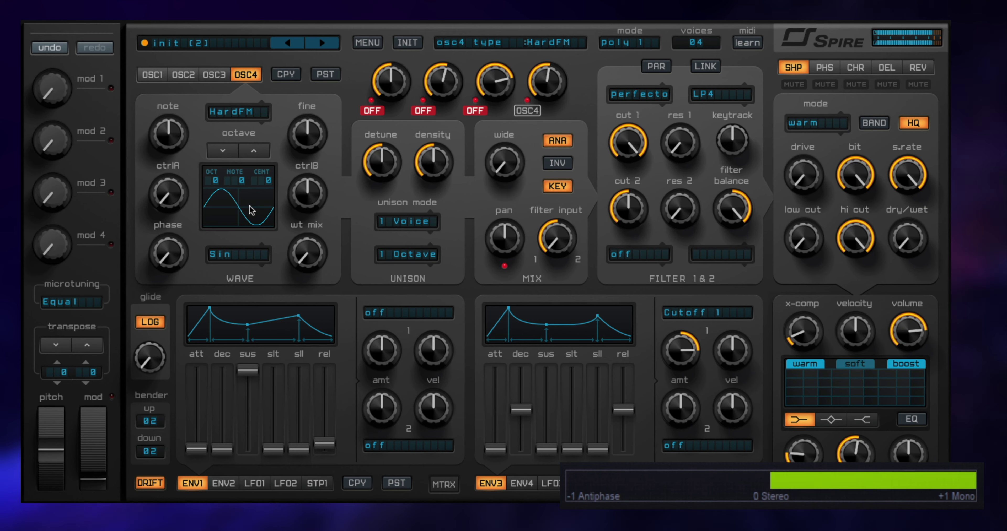
Step: Test oscillator 4's ctrlA and leave it at minimum, and raise ctrlB well above centre
{"action": "left_click_drag", "start_coordinate": [168, 198], "coordinate": [191, 304]}
{"action": "left_click_drag", "start_coordinate": [175, 177], "coordinate": [166, 214]}
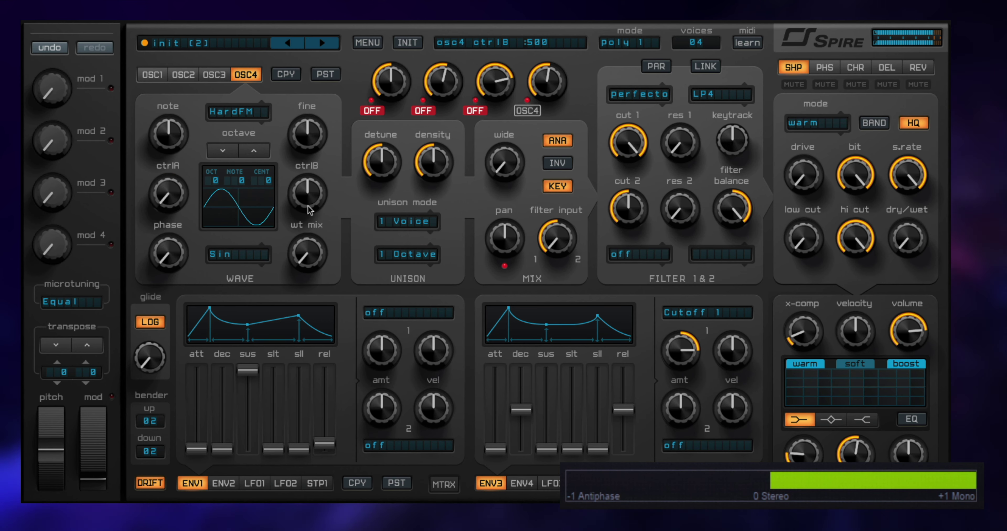
{"action": "left_click_drag", "start_coordinate": [309, 205], "coordinate": [310, 149]}
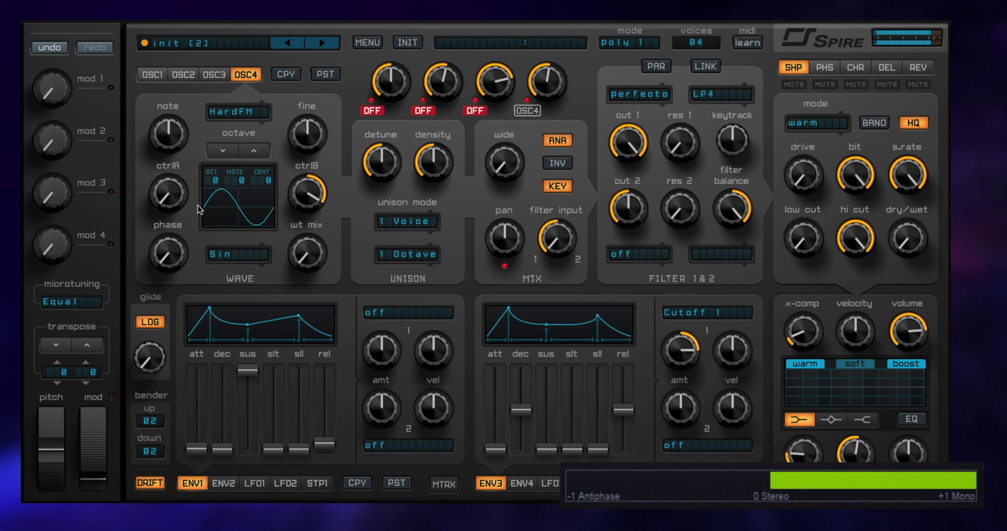
Step: Return oscillator 4's ctrlB to centre and raise its ctrlA to maximum, keeping the Sin waveform
{"action": "left_click_drag", "start_coordinate": [176, 178], "coordinate": [178, 111]}
{"action": "left_click_drag", "start_coordinate": [302, 186], "coordinate": [304, 231]}
{"action": "left_click_drag", "start_coordinate": [179, 197], "coordinate": [147, 300]}
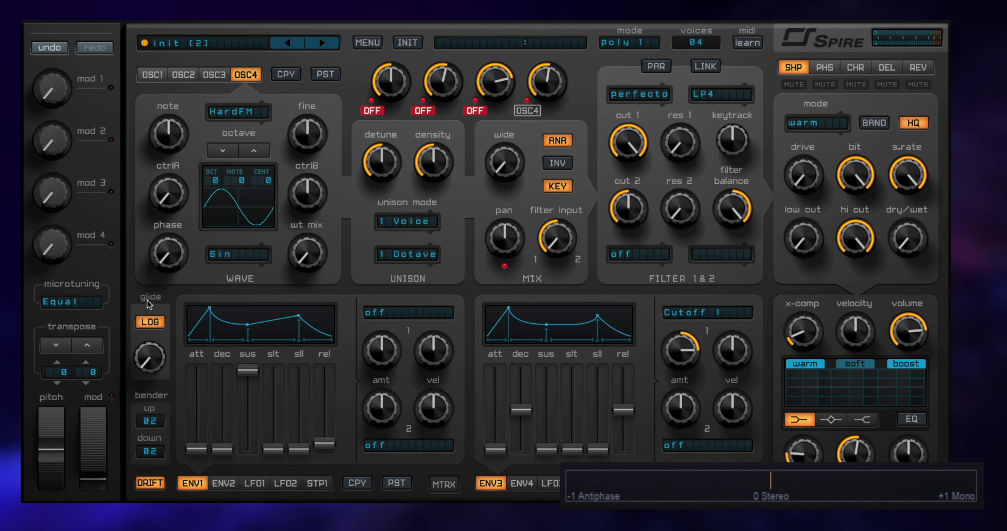
{"action": "left_click", "coordinate": [243, 257]}
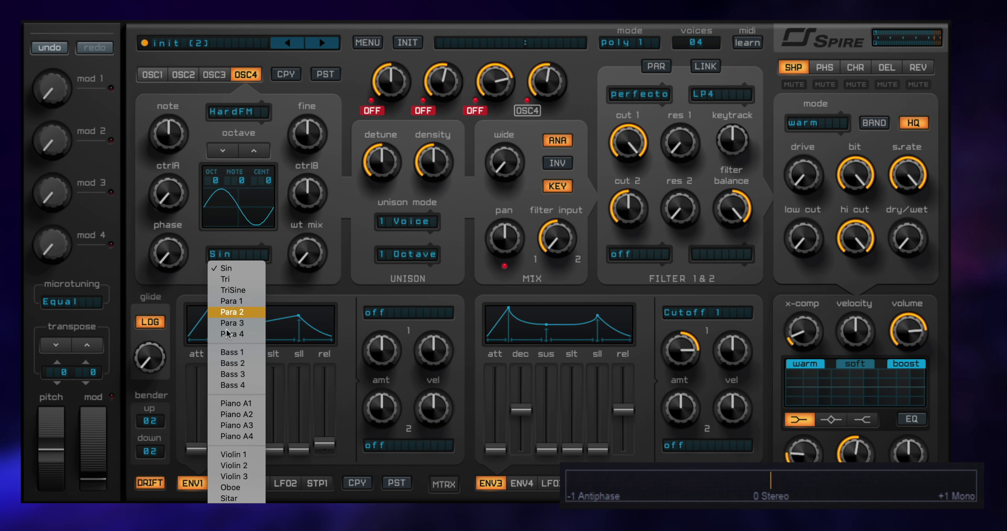
{"action": "left_click", "coordinate": [340, 212]}
{"action": "left_click_drag", "start_coordinate": [170, 203], "coordinate": [176, 117]}
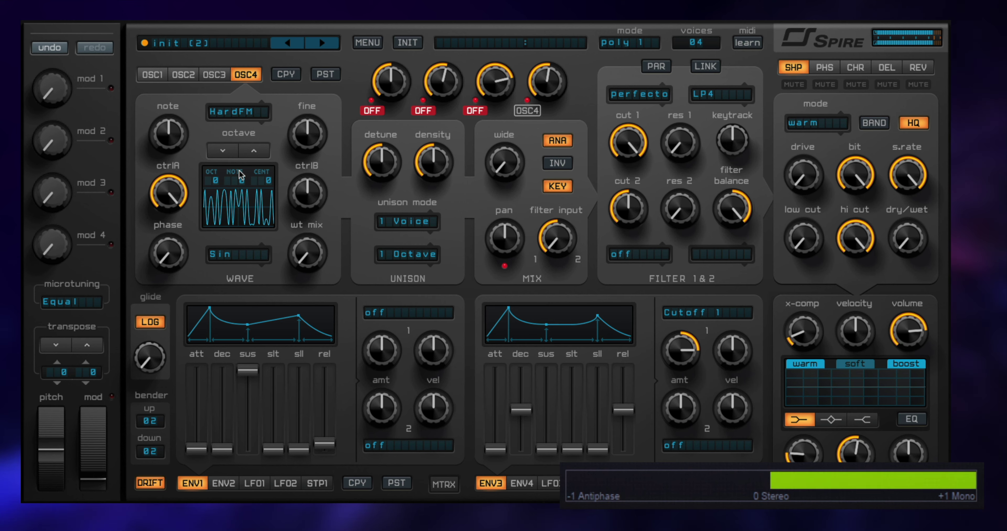
Step: Blend oscillator 4 with the other oscillators unmuted, at octave -1, inverted and with its phase raised slightly
{"action": "left_click", "coordinate": [223, 152]}
{"action": "left_click", "coordinate": [431, 112]}
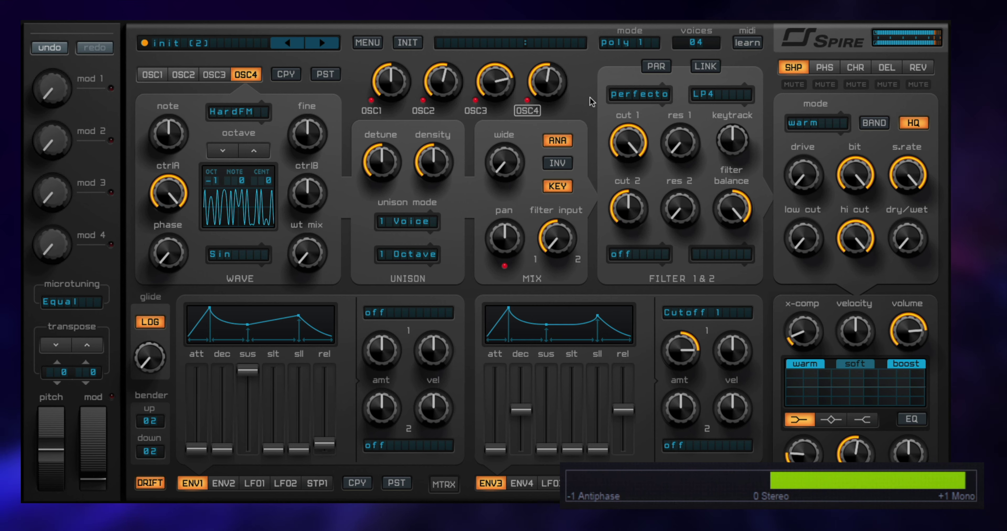
{"action": "left_click", "coordinate": [559, 163]}
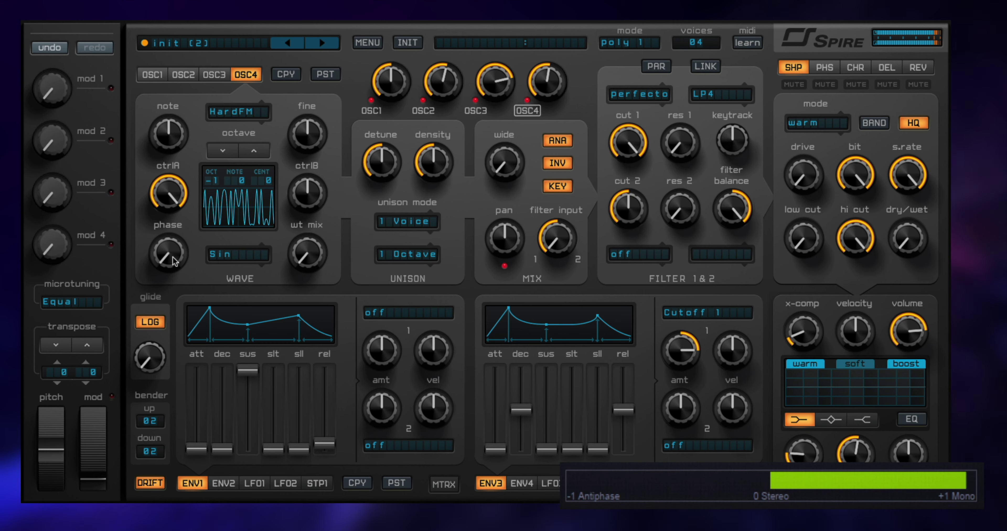
{"action": "left_click_drag", "start_coordinate": [173, 257], "coordinate": [173, 237]}
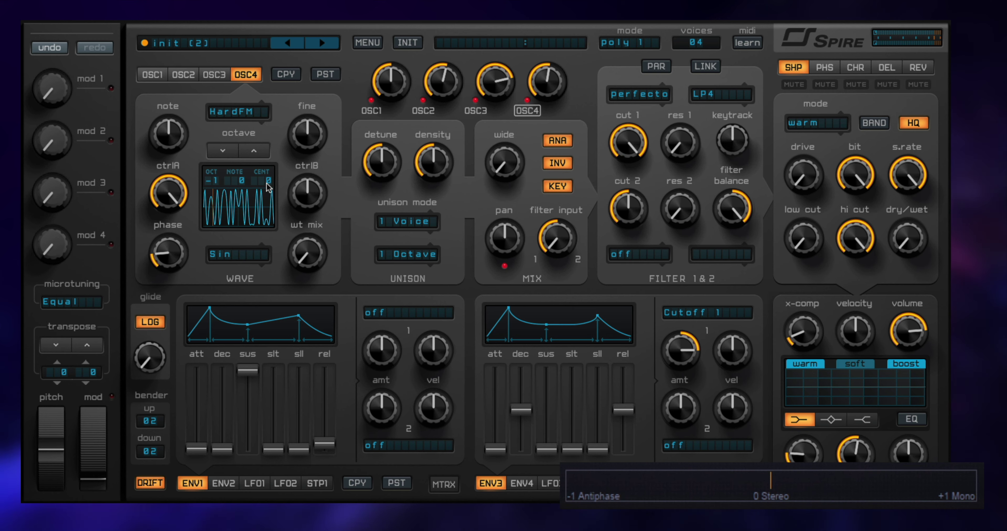
Step: Shape envelope 1 with decay about a third up, sustain at 92 and a slightly longer release
{"action": "left_click", "coordinate": [847, 476]}
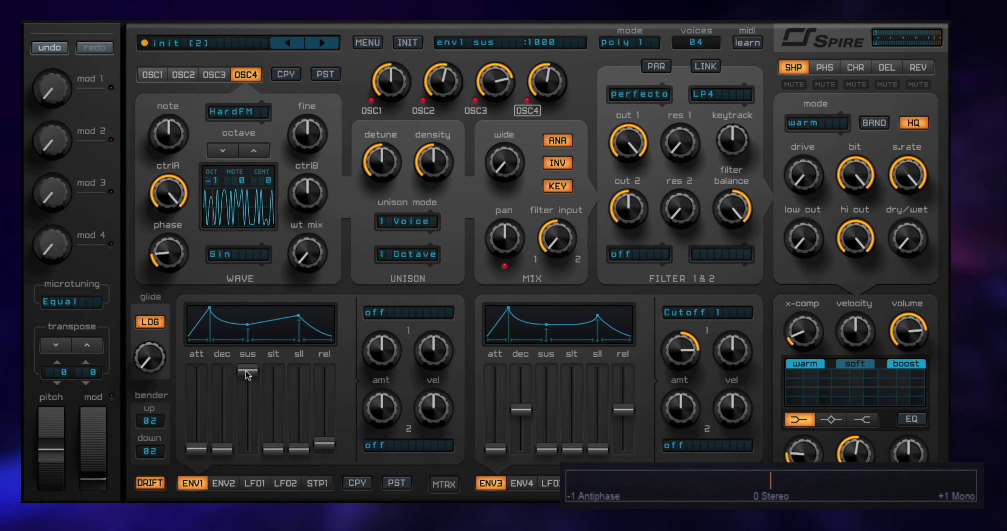
{"action": "left_click_drag", "start_coordinate": [246, 369], "coordinate": [223, 403]}
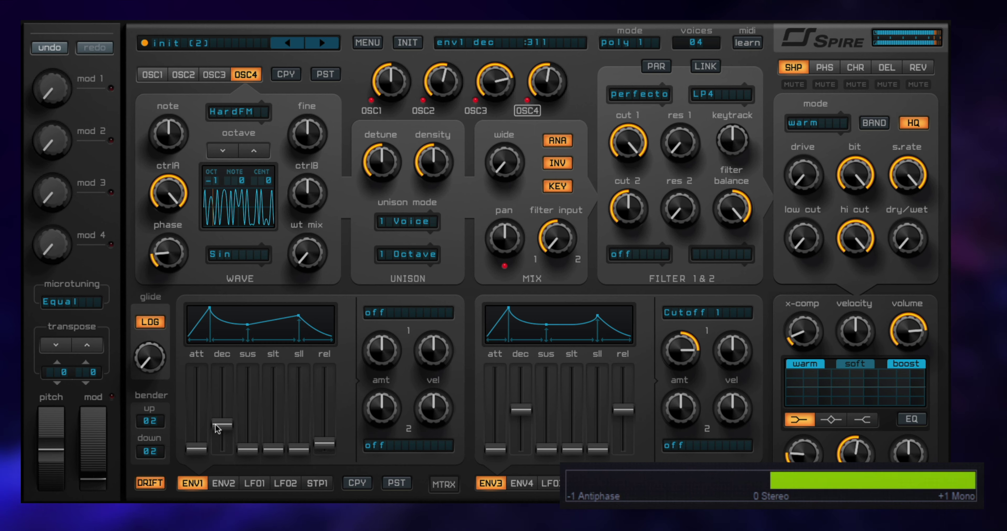
{"action": "mouse_move", "coordinate": [217, 417]}
{"action": "left_mouse_down"}
{"action": "mouse_move", "coordinate": [215, 430]}
{"action": "mouse_move", "coordinate": [216, 422]}
{"action": "left_mouse_up"}
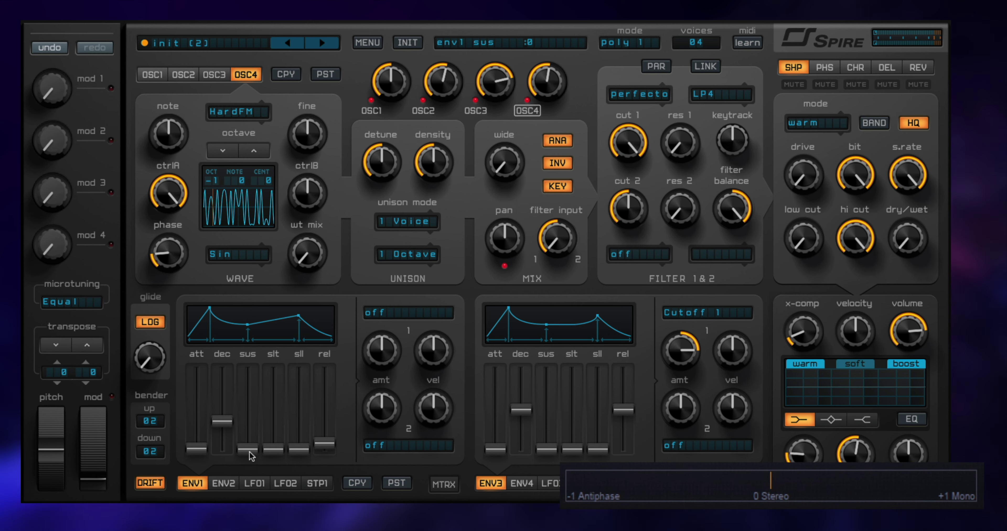
{"action": "mouse_move", "coordinate": [246, 450]}
{"action": "left_mouse_down"}
{"action": "mouse_move", "coordinate": [260, 395]}
{"action": "mouse_move", "coordinate": [251, 446]}
{"action": "left_mouse_up"}
{"action": "left_click_drag", "start_coordinate": [324, 444], "coordinate": [328, 409]}
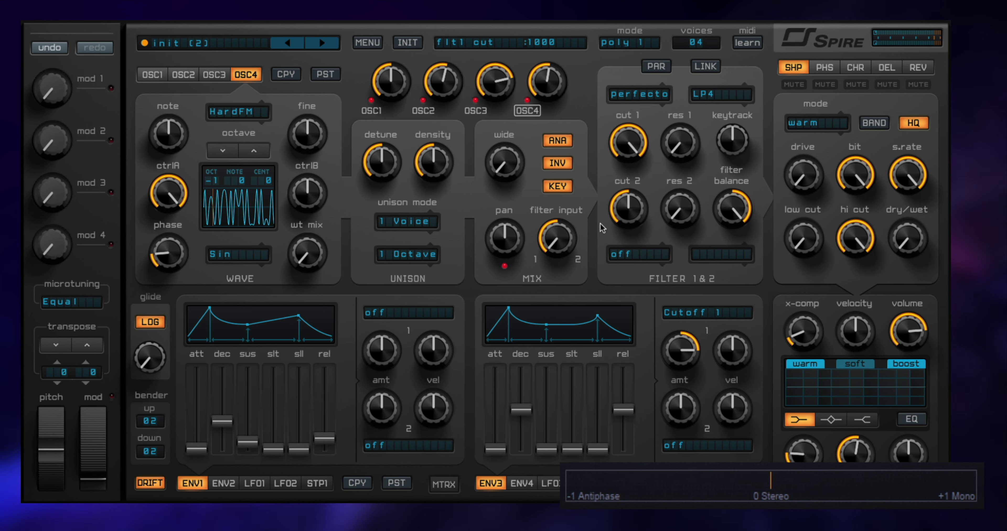
Step: Set filter 1 to the acido type in LP2 mode, with its cutoff lowered to a small fraction of the range
{"action": "left_click", "coordinate": [630, 93]}
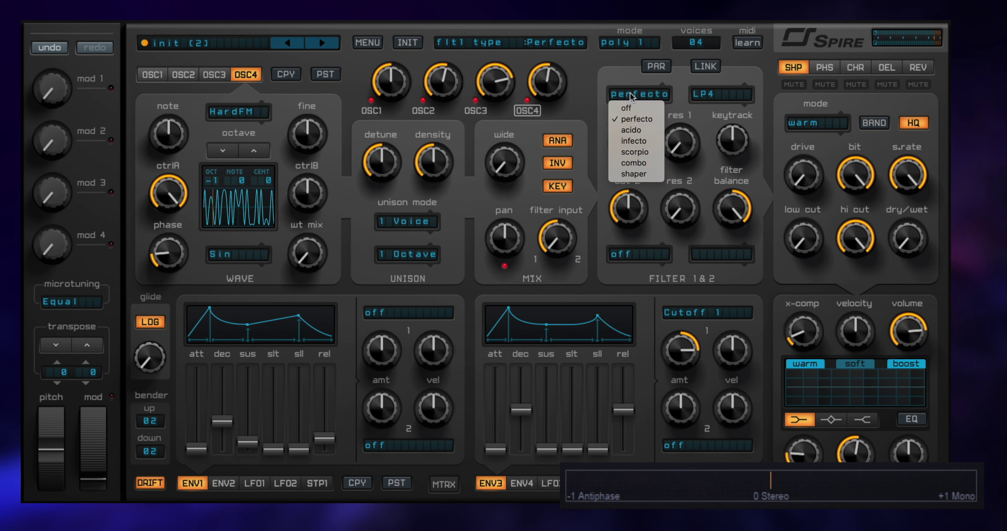
{"action": "left_click", "coordinate": [628, 130]}
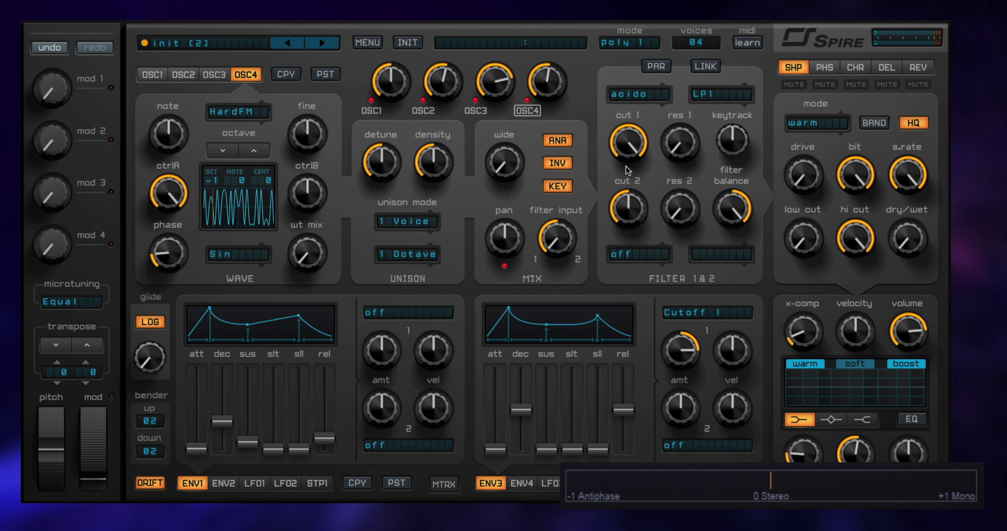
{"action": "left_click_drag", "start_coordinate": [625, 162], "coordinate": [618, 232]}
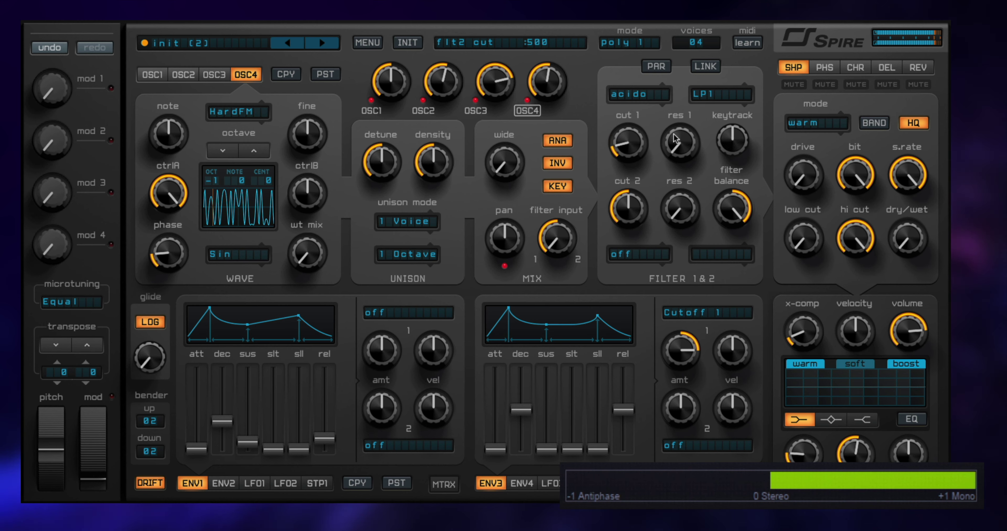
{"action": "left_click", "coordinate": [713, 94]}
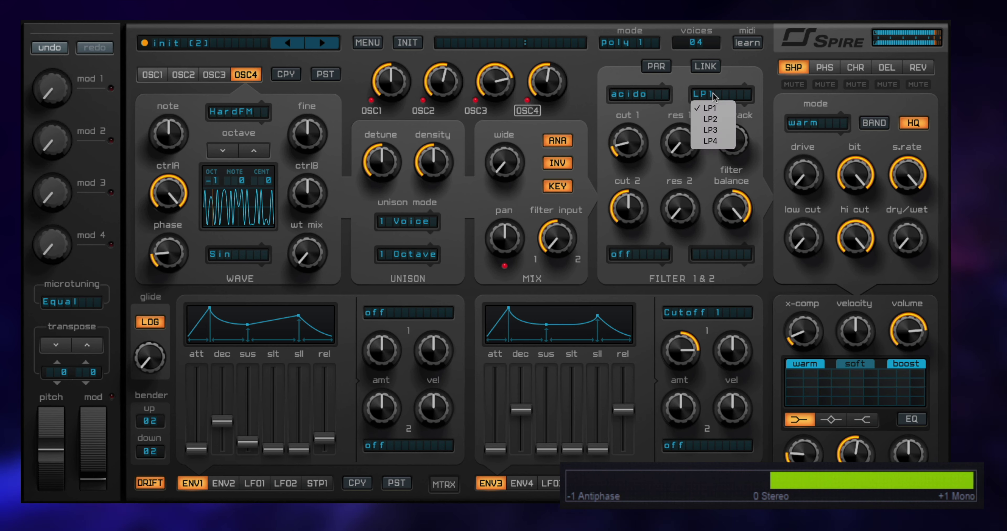
{"action": "left_click", "coordinate": [717, 120]}
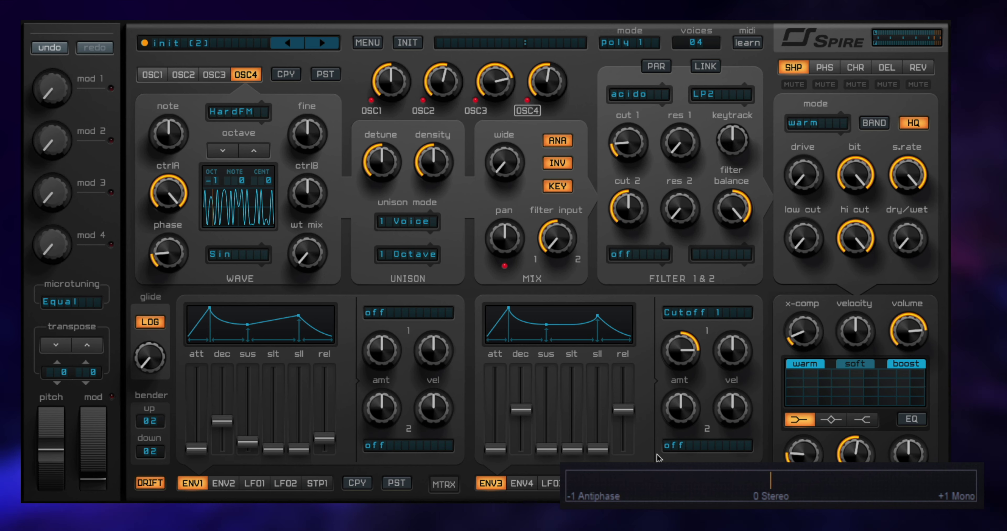
Step: Shorten envelope 3's decay slightly and lower the filter keytrack below centre
{"action": "left_click_drag", "start_coordinate": [521, 410], "coordinate": [523, 419]}
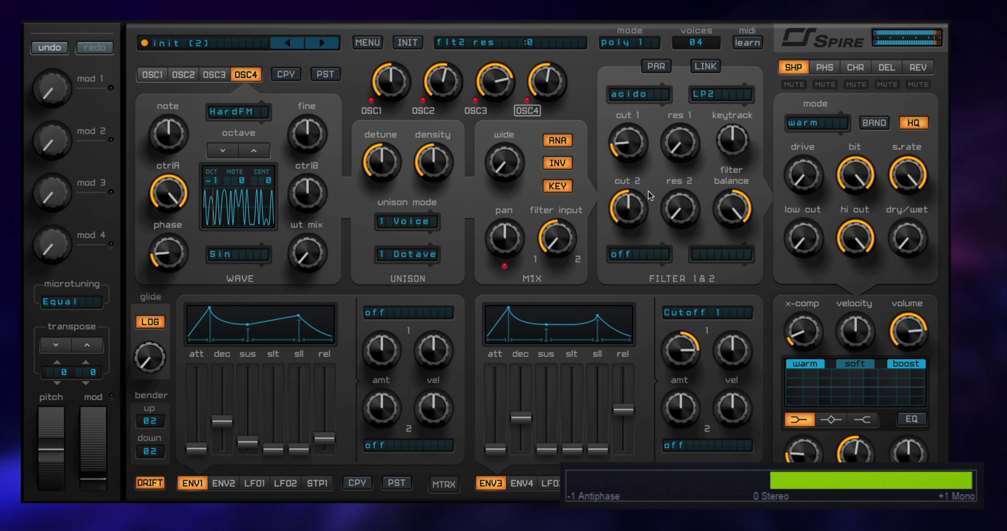
{"action": "mouse_move", "coordinate": [728, 143]}
{"action": "left_mouse_down"}
{"action": "mouse_move", "coordinate": [730, 108]}
{"action": "mouse_move", "coordinate": [719, 184]}
{"action": "mouse_move", "coordinate": [720, 156]}
{"action": "left_mouse_up"}
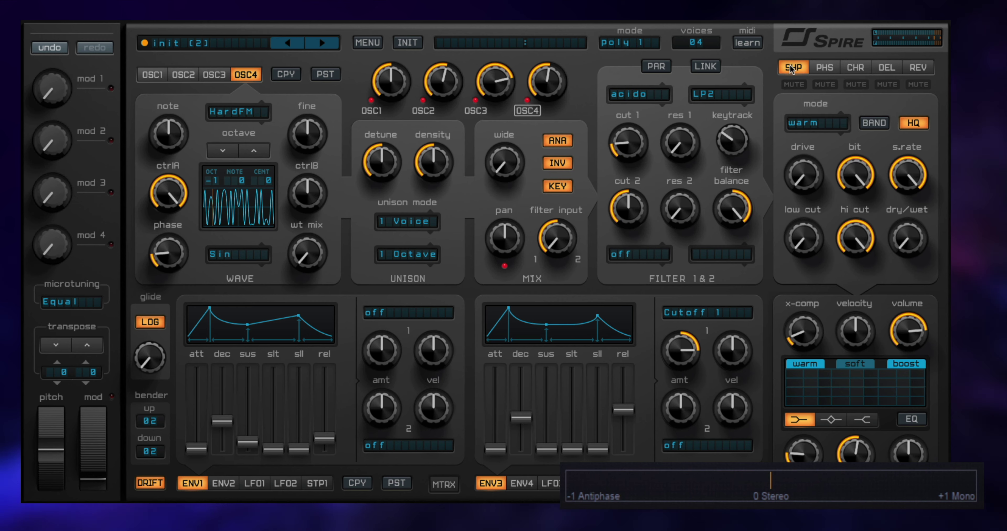
Step: Mute the phaser, chorus, delay and reverb effects, leaving only the shaper active
{"action": "left_click", "coordinate": [914, 68]}
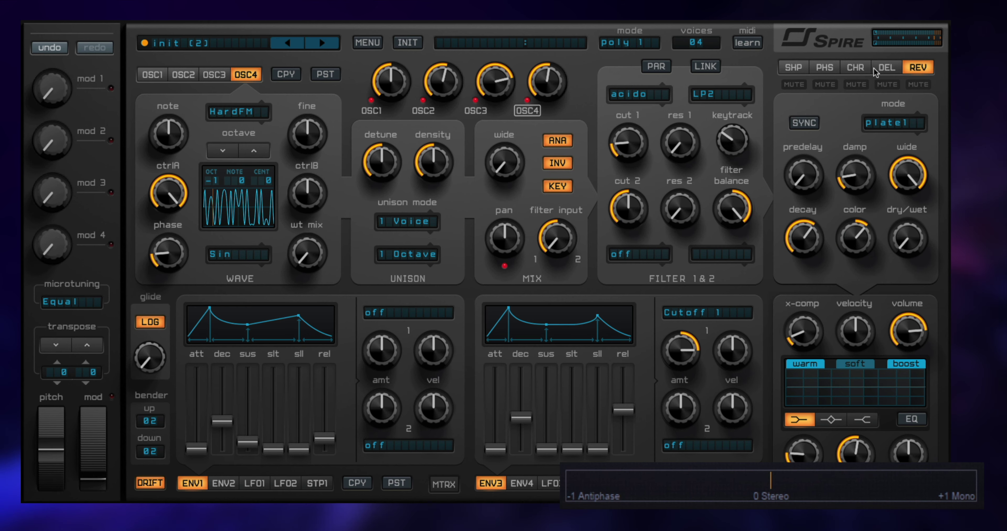
{"action": "left_click", "coordinate": [874, 69]}
{"action": "left_click", "coordinate": [854, 68]}
{"action": "left_click", "coordinate": [797, 67]}
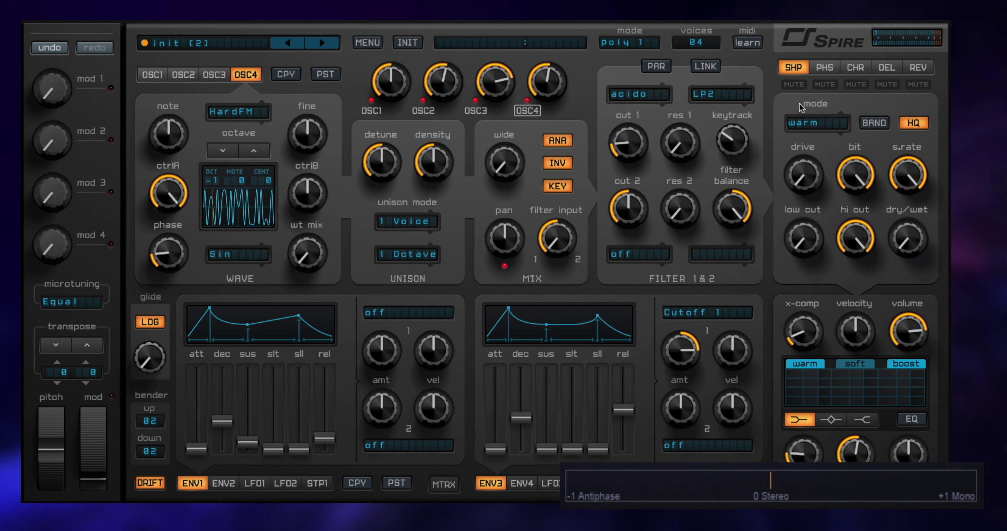
{"action": "left_click", "coordinate": [825, 84]}
{"action": "left_click", "coordinate": [856, 84]}
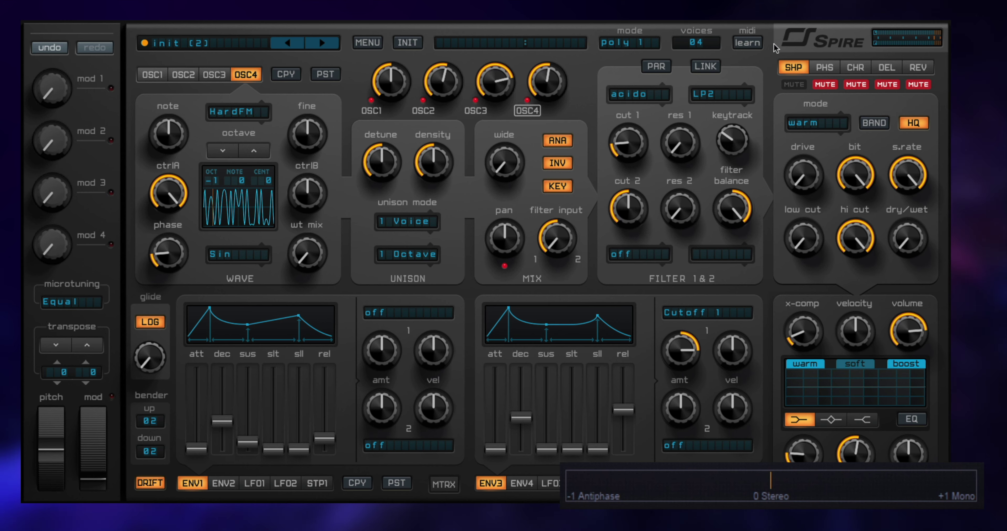
Step: Set the shaper to hard mode with dry/wet at 1000 and both drive and low cut raised to just over a third
{"action": "left_click", "coordinate": [810, 124]}
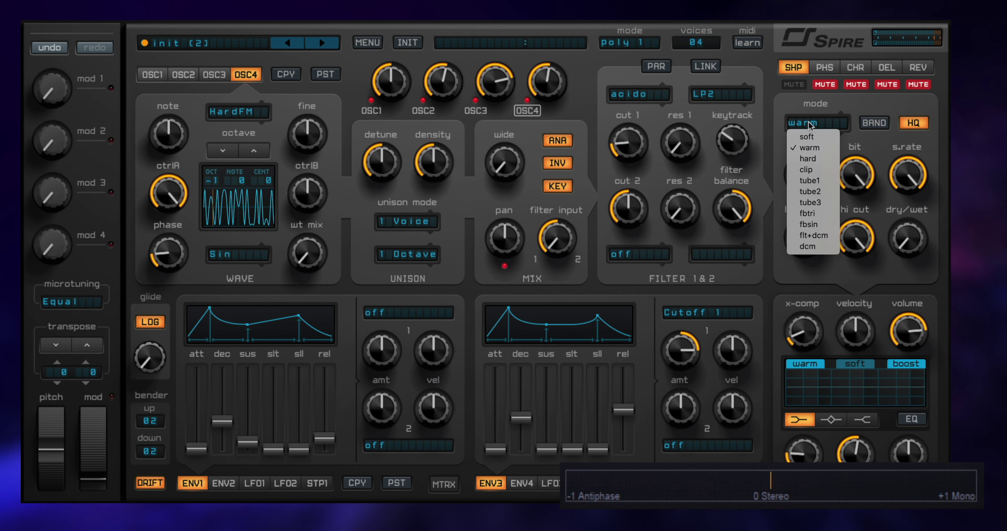
{"action": "left_click", "coordinate": [820, 157]}
{"action": "left_click_drag", "start_coordinate": [914, 247], "coordinate": [914, 219]}
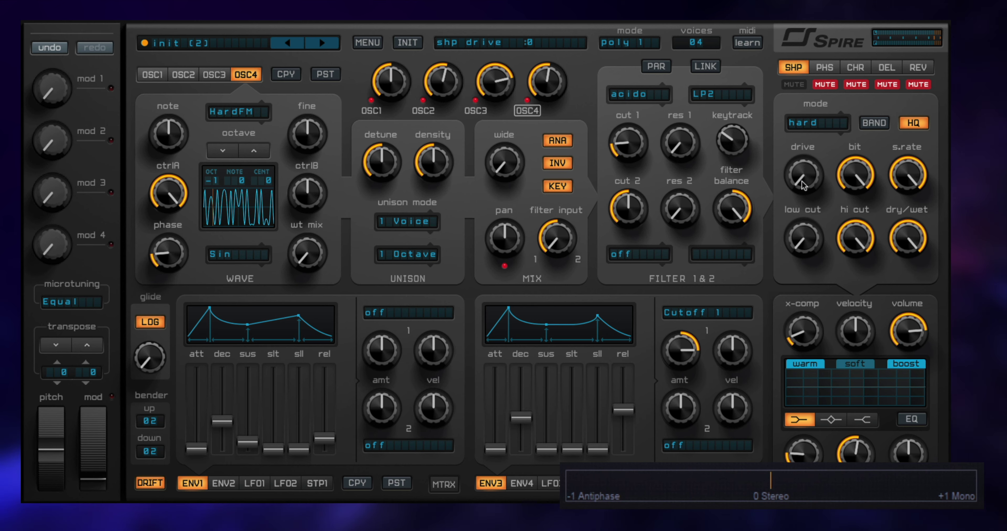
{"action": "left_click_drag", "start_coordinate": [806, 185], "coordinate": [798, 133]}
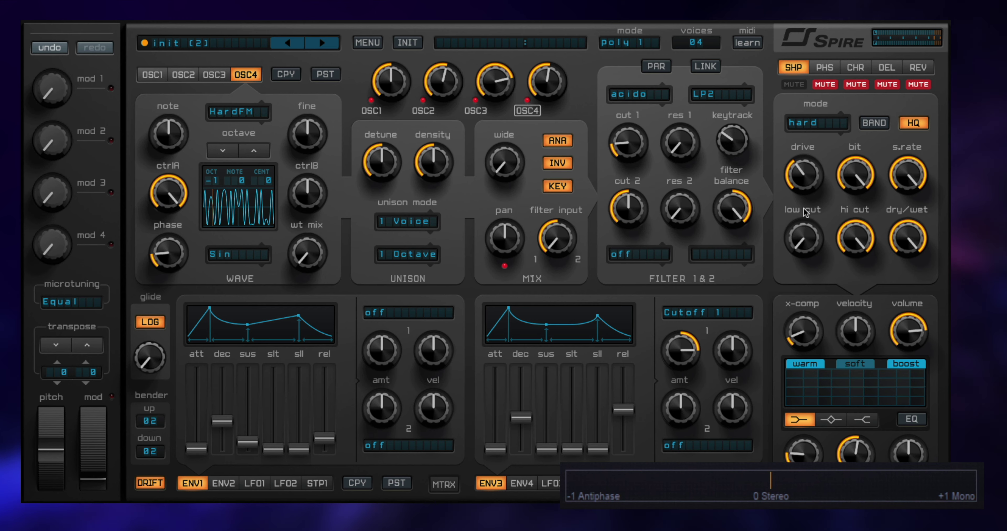
{"action": "left_click_drag", "start_coordinate": [810, 234], "coordinate": [784, 254]}
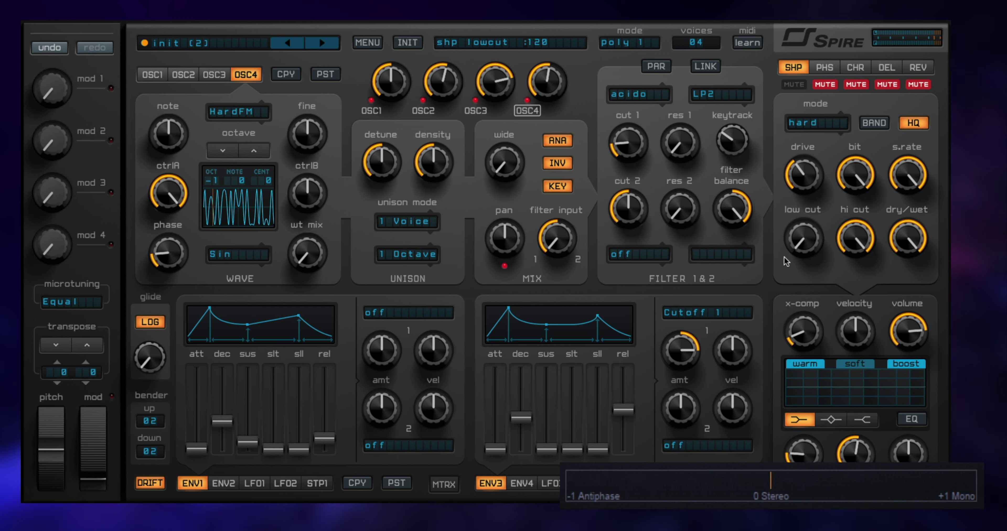
{"action": "left_click_drag", "start_coordinate": [785, 255], "coordinate": [795, 191]}
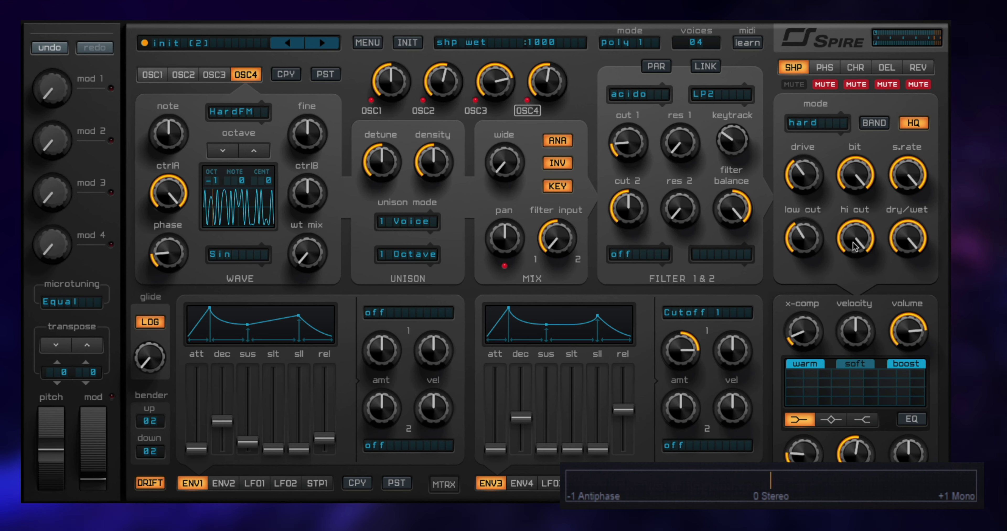
Step: Lower the output volume to about the middle and reduce envelope 1's decay and sustain
{"action": "mouse_move", "coordinate": [923, 344]}
{"action": "left_mouse_down"}
{"action": "mouse_move", "coordinate": [906, 365]}
{"action": "mouse_move", "coordinate": [909, 346]}
{"action": "left_mouse_up"}
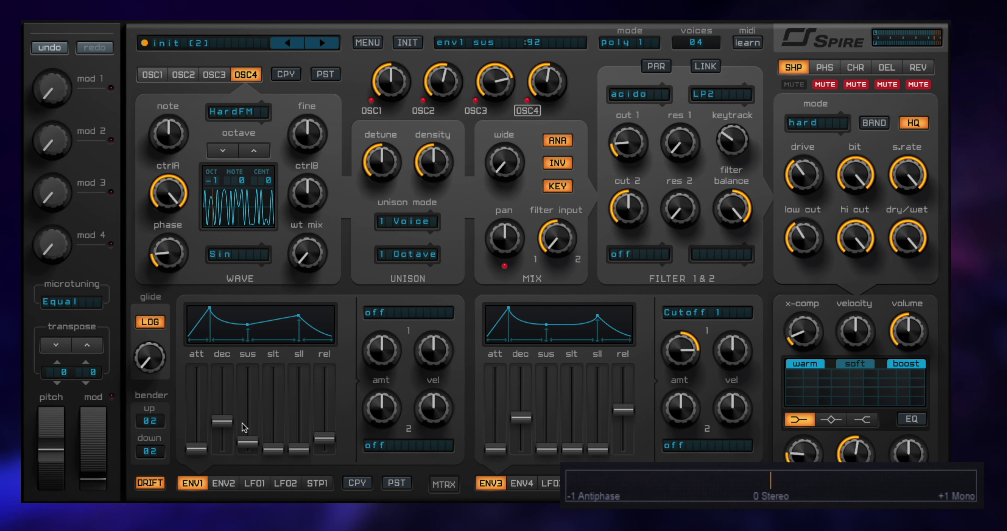
{"action": "left_click_drag", "start_coordinate": [226, 421], "coordinate": [245, 448]}
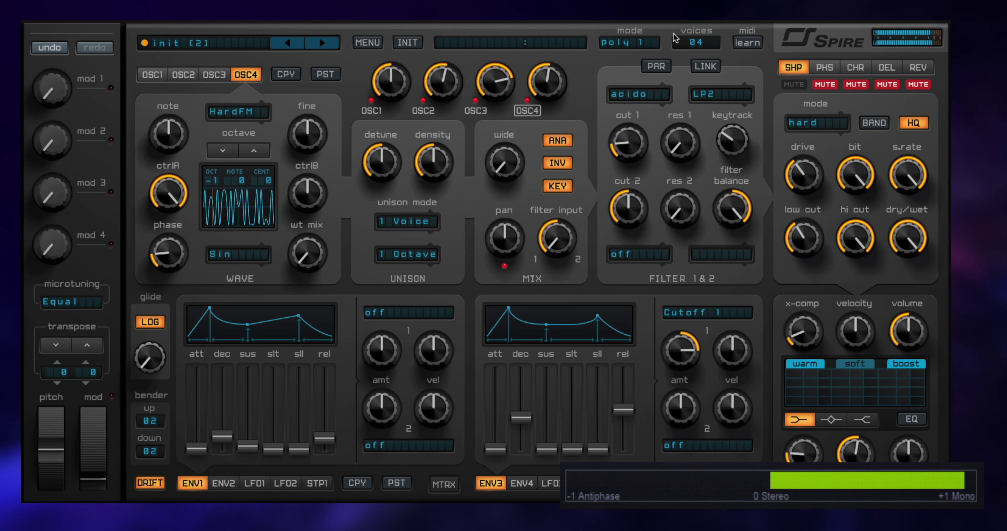
Step: Audition filter 1's cutoff wide open, switch the filter to LP4 and leave the cutoff low
{"action": "left_click_drag", "start_coordinate": [632, 149], "coordinate": [633, 94]}
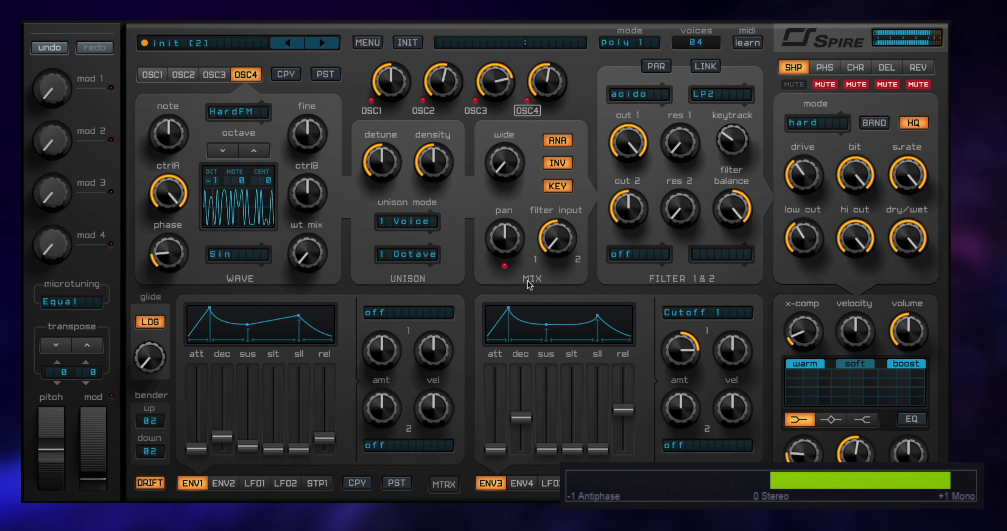
{"action": "left_click_drag", "start_coordinate": [622, 160], "coordinate": [606, 187]}
{"action": "left_click", "coordinate": [713, 98]}
{"action": "left_click", "coordinate": [717, 144]}
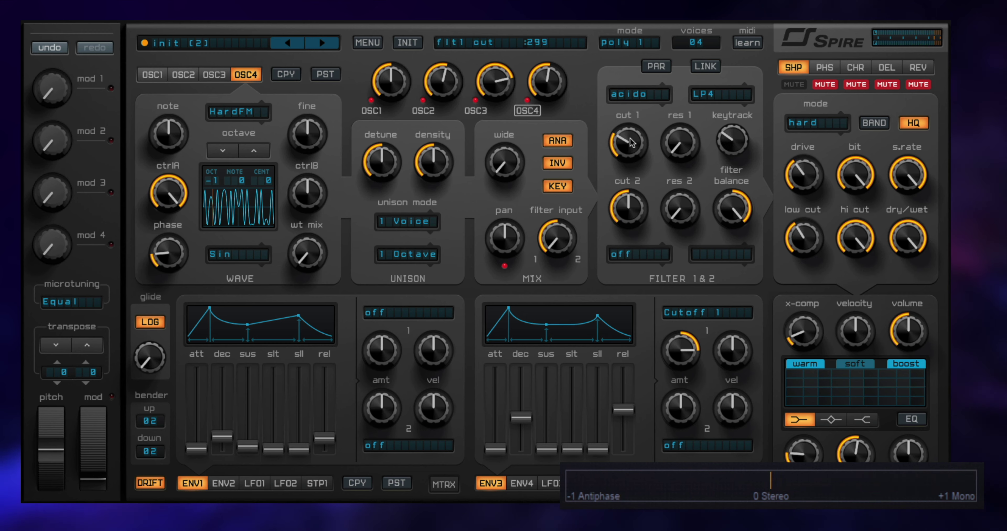
{"action": "left_click_drag", "start_coordinate": [630, 148], "coordinate": [624, 153]}
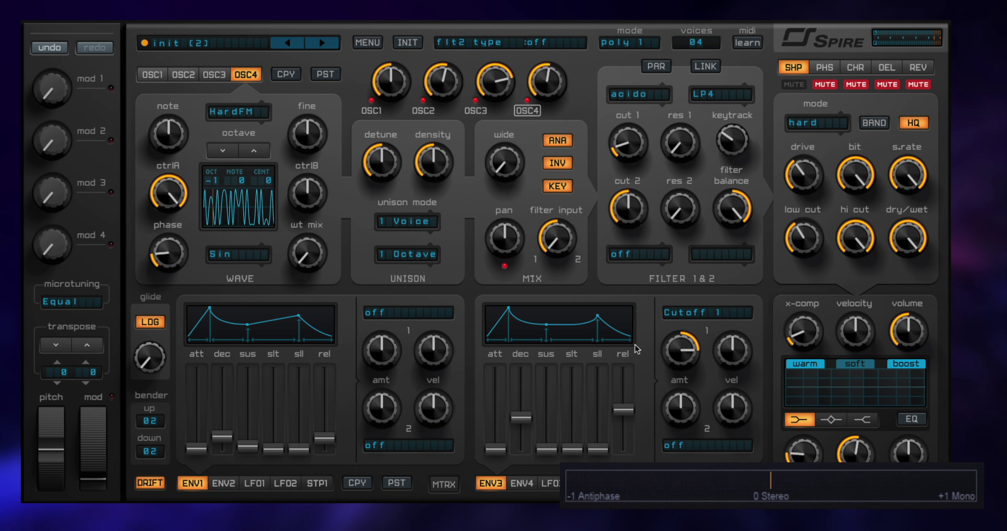
Step: Route ModWheel to Cutoff 1 in modulation matrix slot 1 with an amount of 604
{"action": "left_click", "coordinate": [453, 484]}
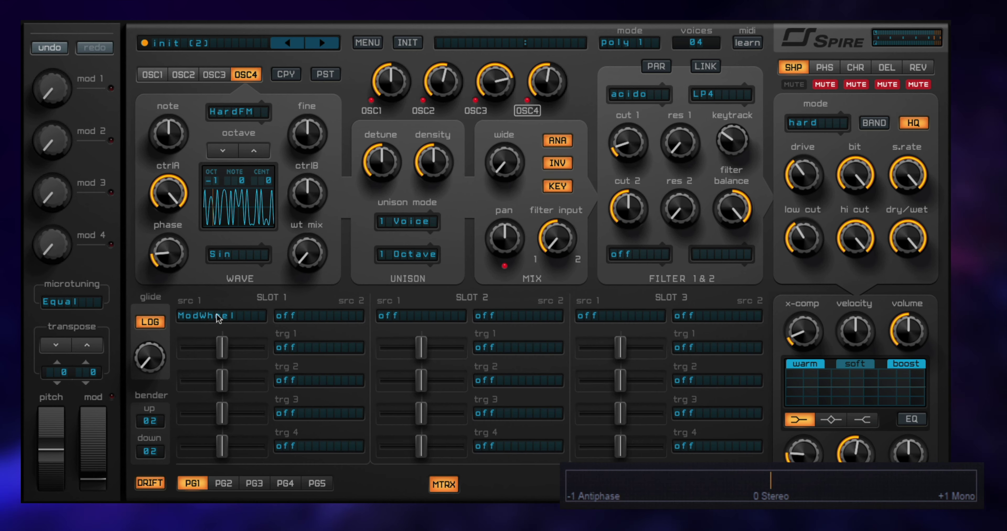
{"action": "left_click", "coordinate": [330, 350]}
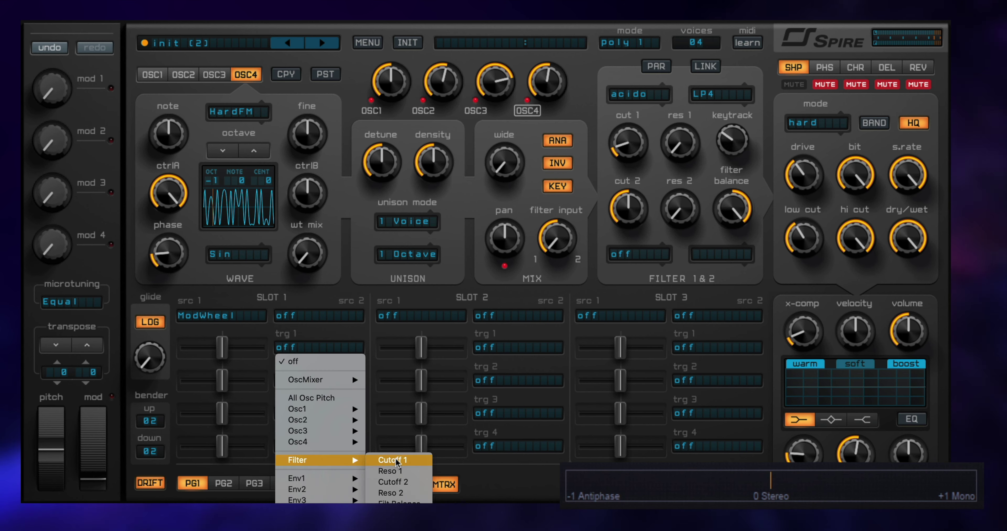
{"action": "left_click", "coordinate": [408, 458]}
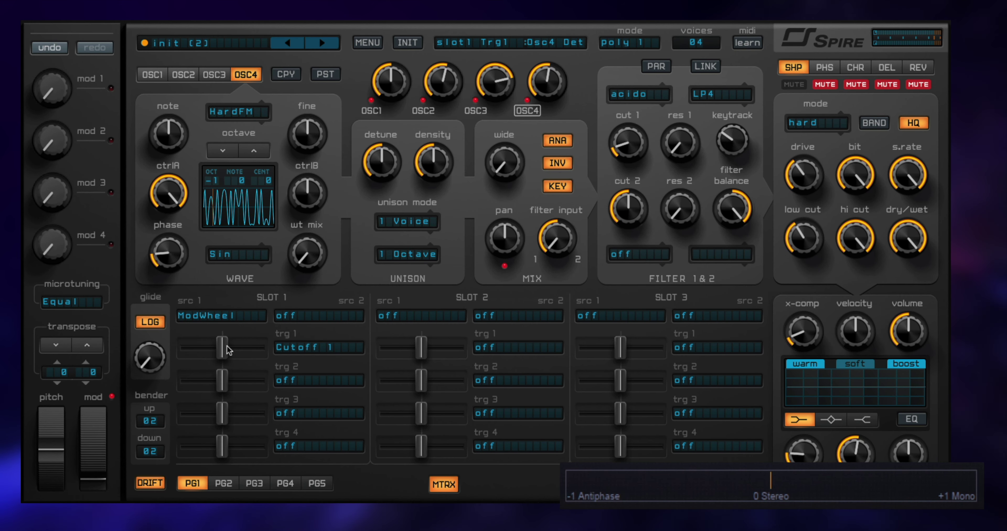
{"action": "left_click_drag", "start_coordinate": [230, 346], "coordinate": [293, 348]}
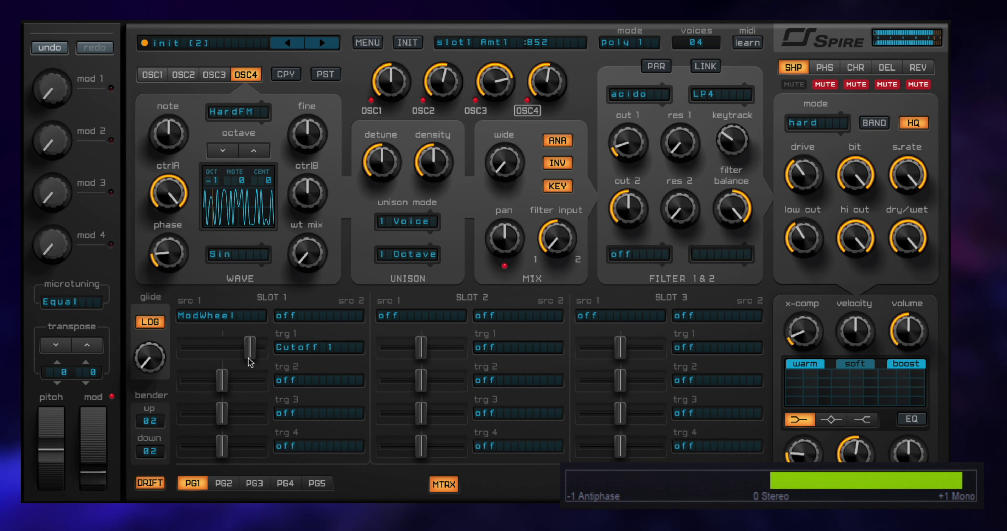
{"action": "left_click_drag", "start_coordinate": [260, 350], "coordinate": [232, 355]}
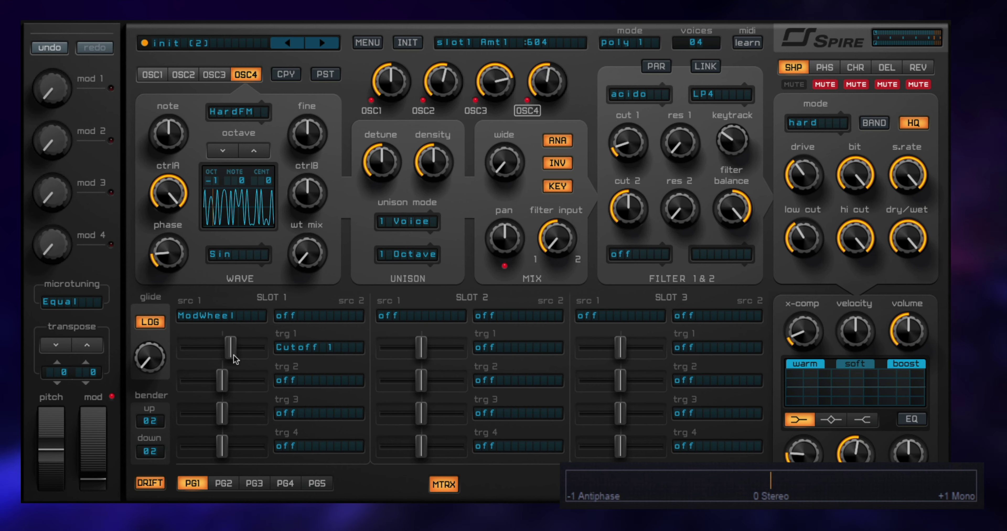
Step: Set envelope 2's sustain to 0 and give it a very short decay just above zero
{"action": "left_click", "coordinate": [445, 484]}
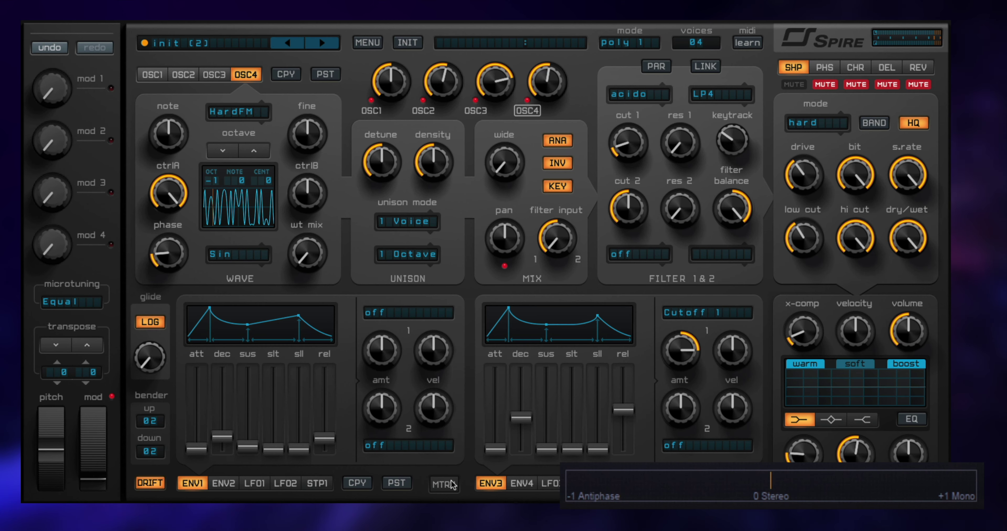
{"action": "left_click", "coordinate": [223, 484]}
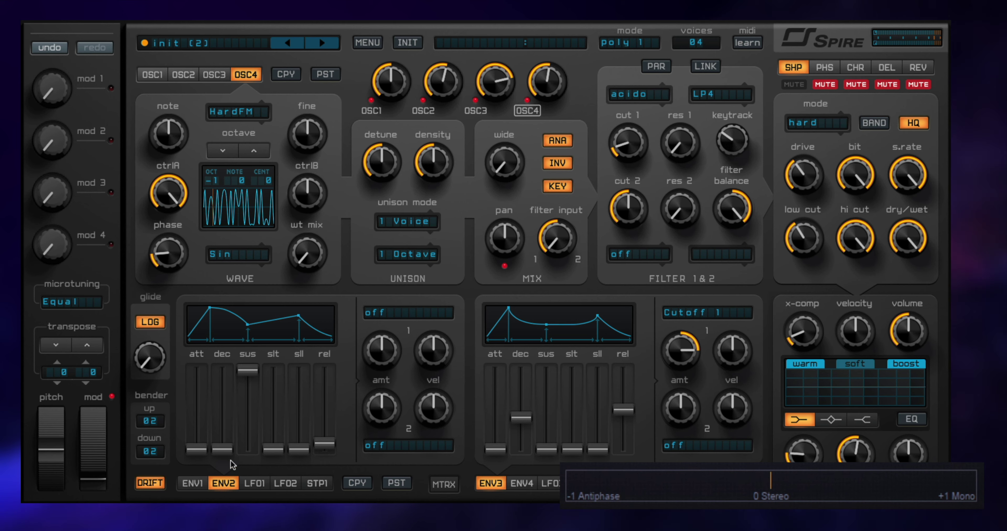
{"action": "left_click_drag", "start_coordinate": [247, 371], "coordinate": [247, 450]}
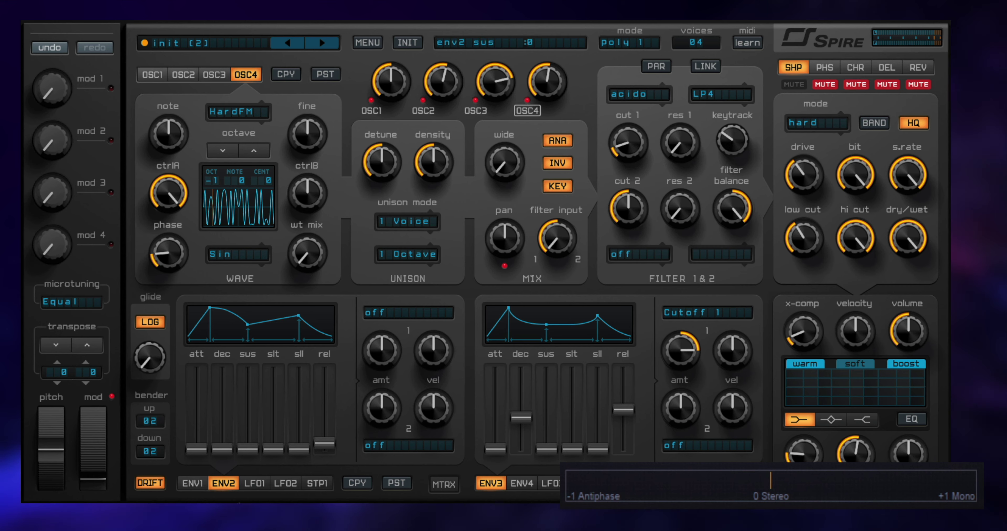
{"action": "left_click_drag", "start_coordinate": [228, 323], "coordinate": [229, 324]}
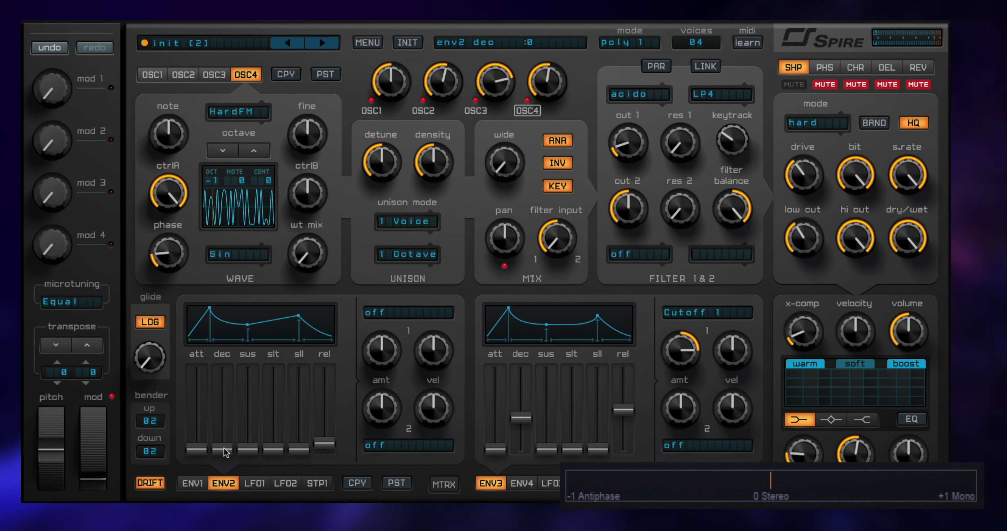
{"action": "left_click_drag", "start_coordinate": [225, 450], "coordinate": [225, 440]}
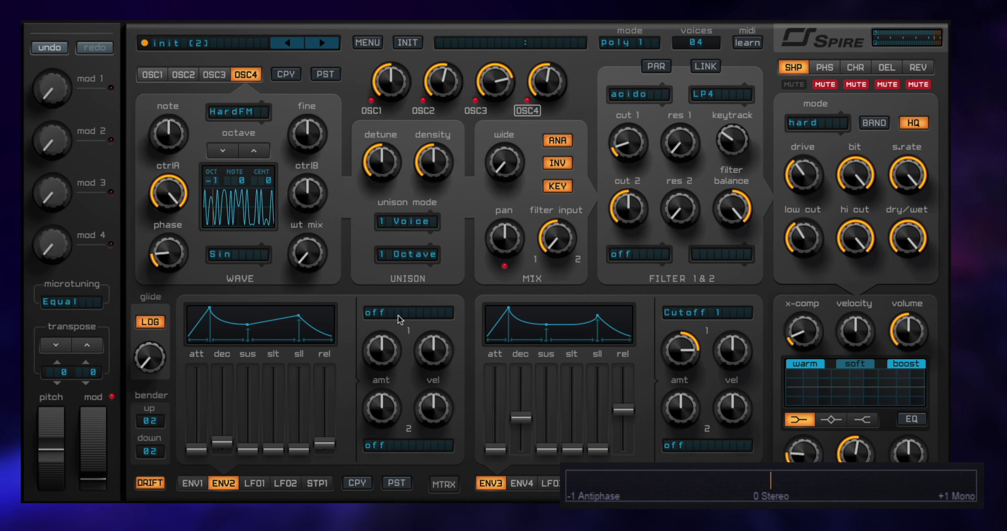
Step: Route envelope 2's first target to All Osc Pitch with a moderate positive amount
{"action": "left_click", "coordinate": [388, 316]}
{"action": "mouse_move", "coordinate": [452, 349]}
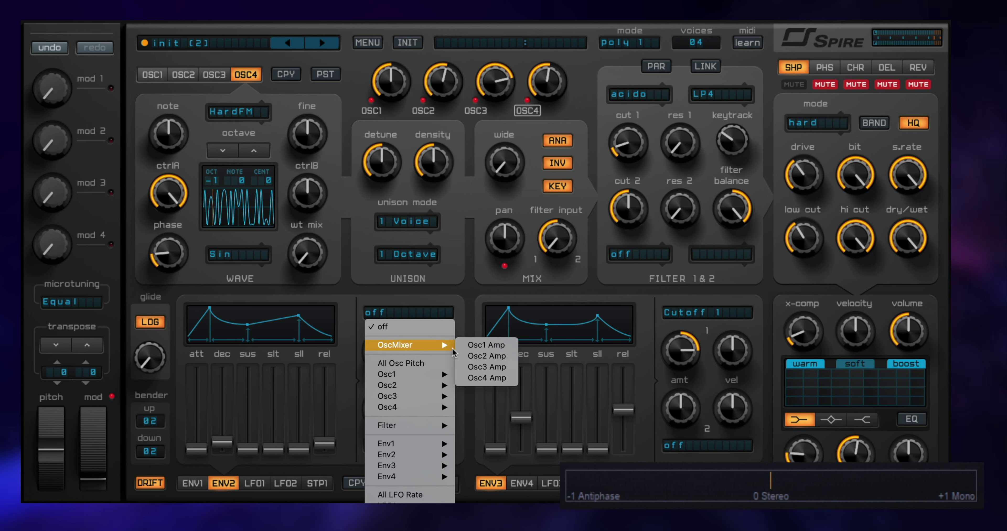
{"action": "left_click", "coordinate": [411, 363]}
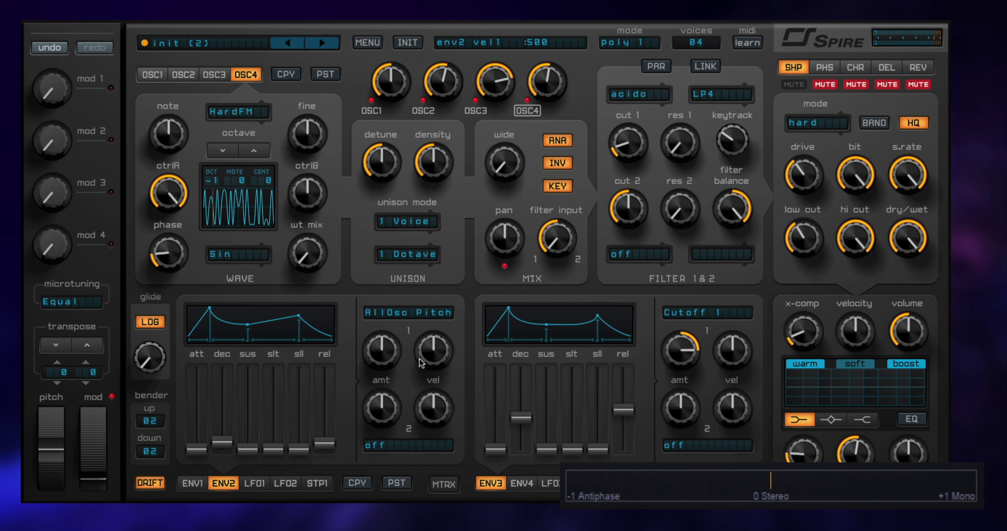
{"action": "left_click_drag", "start_coordinate": [384, 362], "coordinate": [387, 273]}
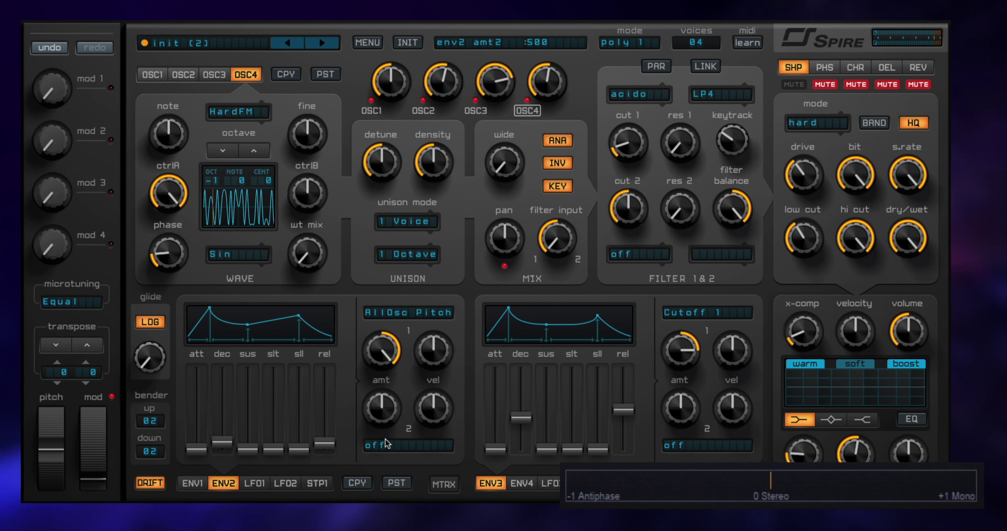
{"action": "left_click_drag", "start_coordinate": [370, 408], "coordinate": [374, 399]}
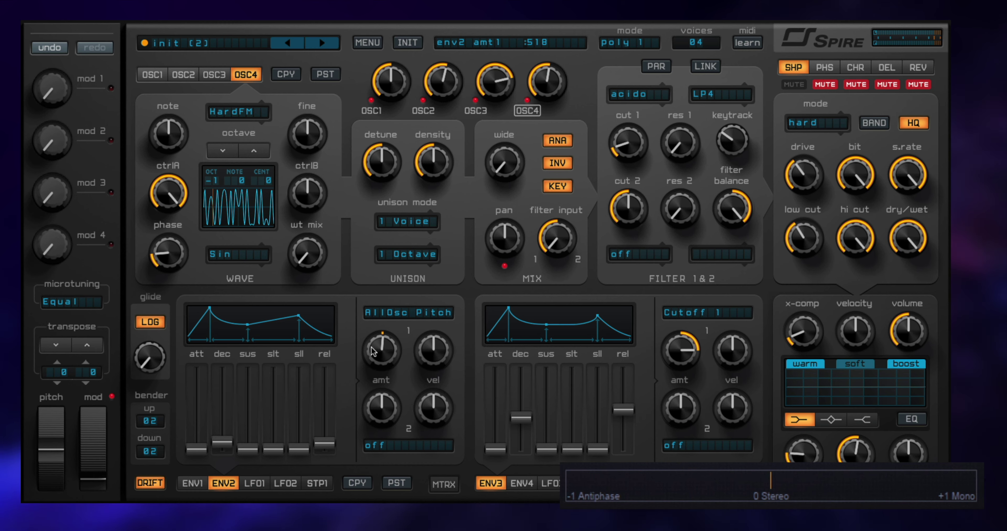
{"action": "double_click", "coordinate": [387, 349]}
{"action": "mouse_move", "coordinate": [386, 349]}
{"action": "left_mouse_down"}
{"action": "mouse_move", "coordinate": [388, 294]}
{"action": "mouse_move", "coordinate": [389, 338]}
{"action": "left_mouse_up"}
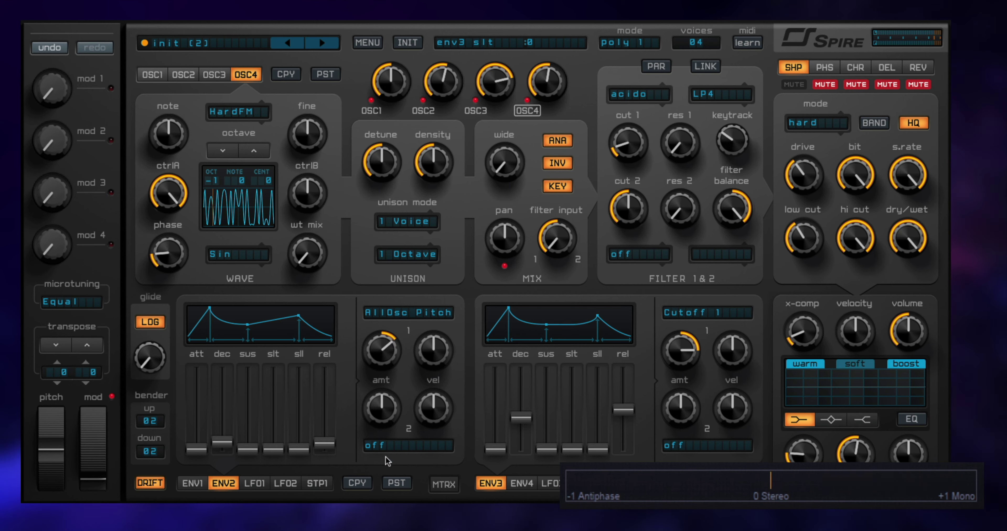
Step: Try Cutoff 1 as envelope 2's second target with an amount of 555
{"action": "left_click", "coordinate": [402, 443]}
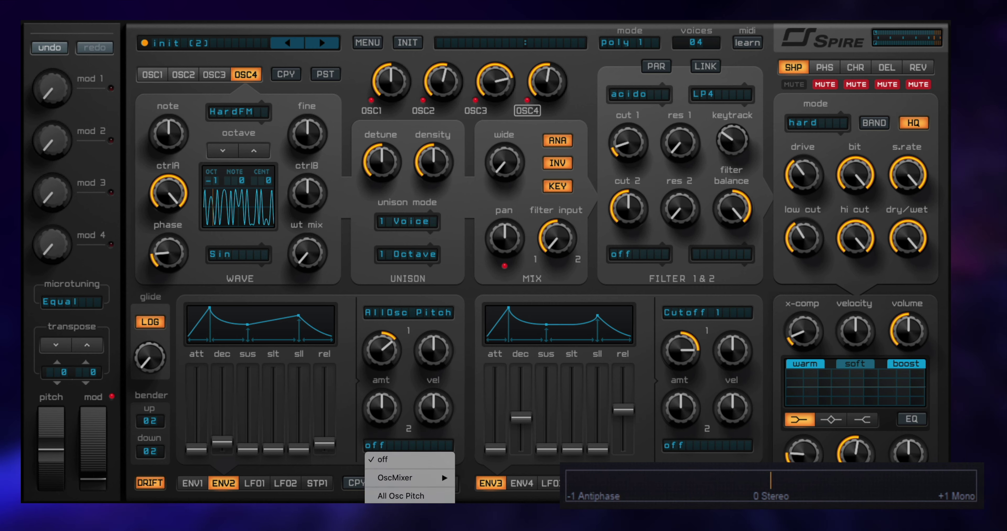
{"action": "left_click", "coordinate": [407, 521]}
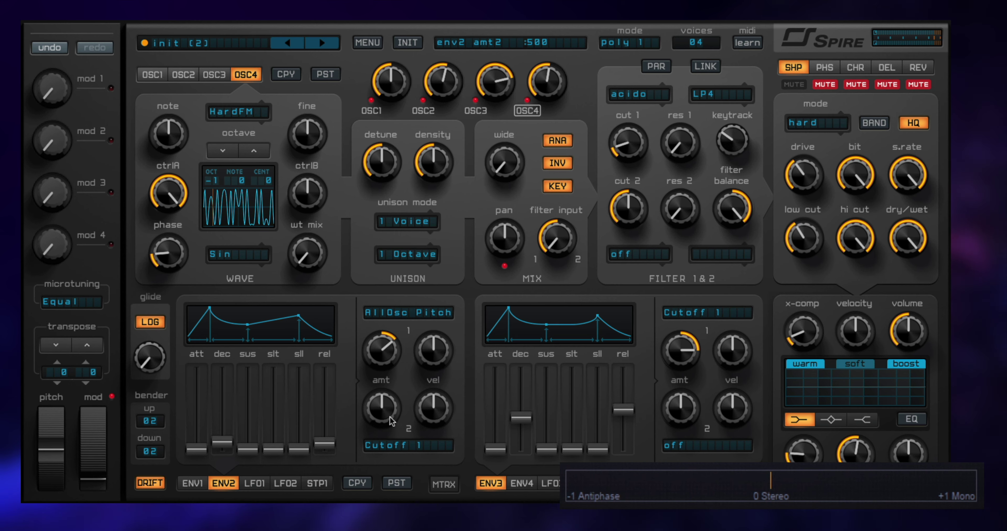
{"action": "mouse_move", "coordinate": [379, 420]}
{"action": "mouse_move", "coordinate": [379, 420]}
{"action": "left_mouse_down"}
{"action": "mouse_move", "coordinate": [391, 356]}
{"action": "mouse_move", "coordinate": [386, 419]}
{"action": "left_mouse_up"}
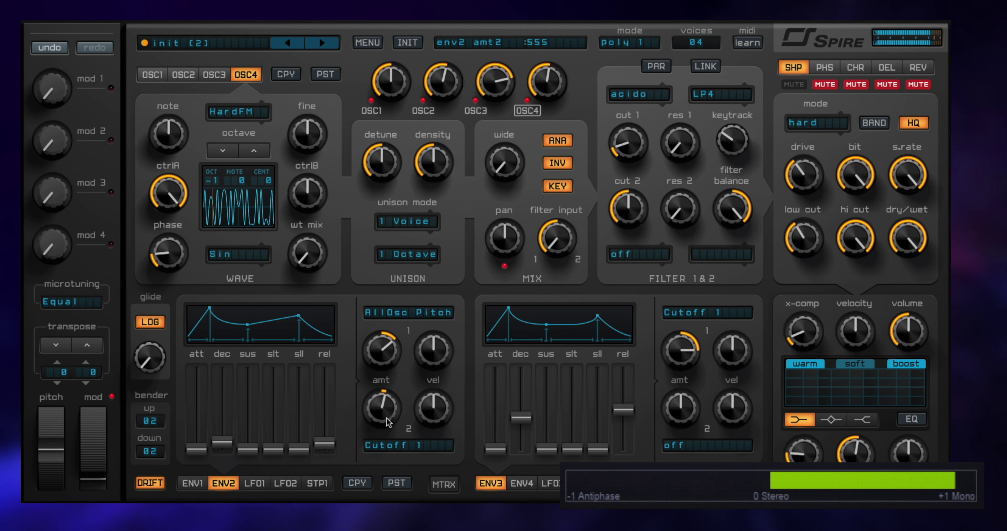
{"action": "left_click", "coordinate": [399, 447]}
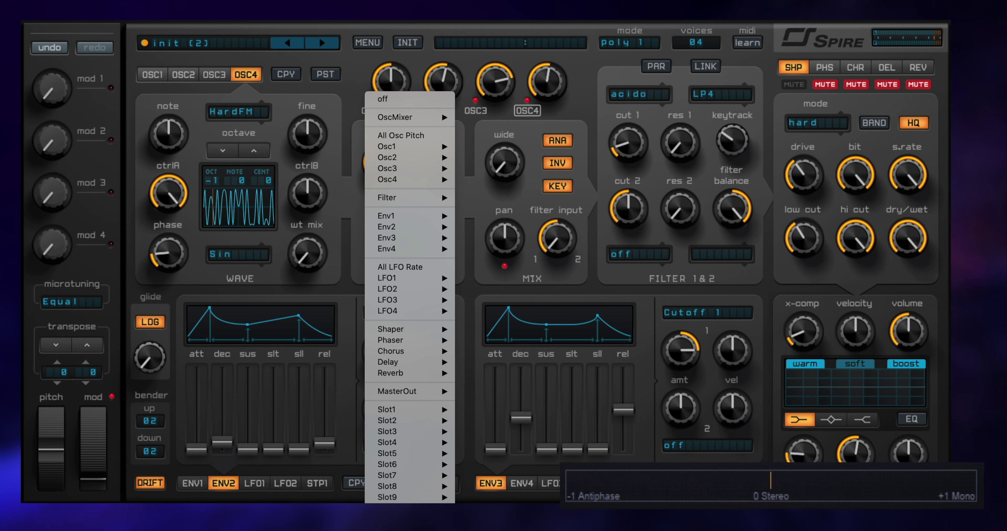
{"action": "left_click", "coordinate": [401, 135]}
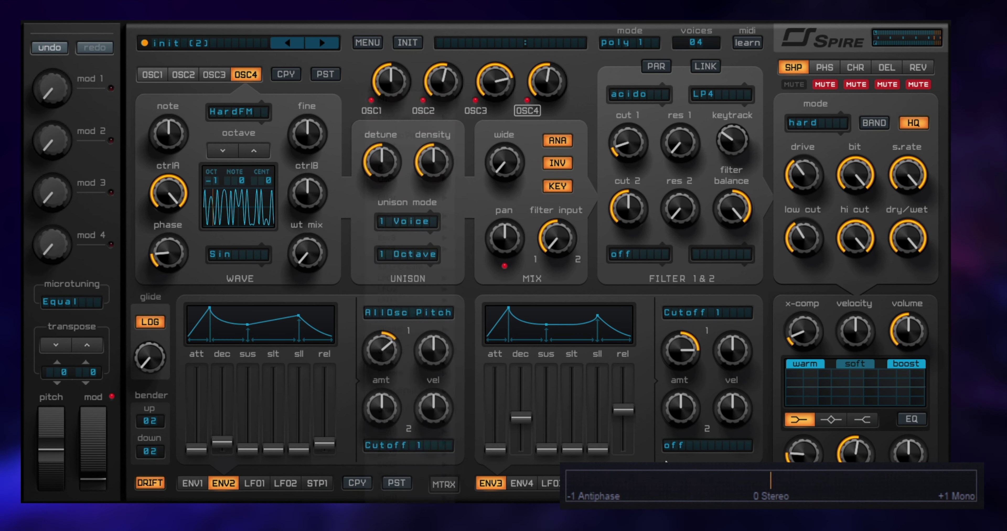
Step: Enable the EQ on its high band and route envelope 2's second target to EQ Hi Level with a moderate positive amount
{"action": "left_click", "coordinate": [912, 420]}
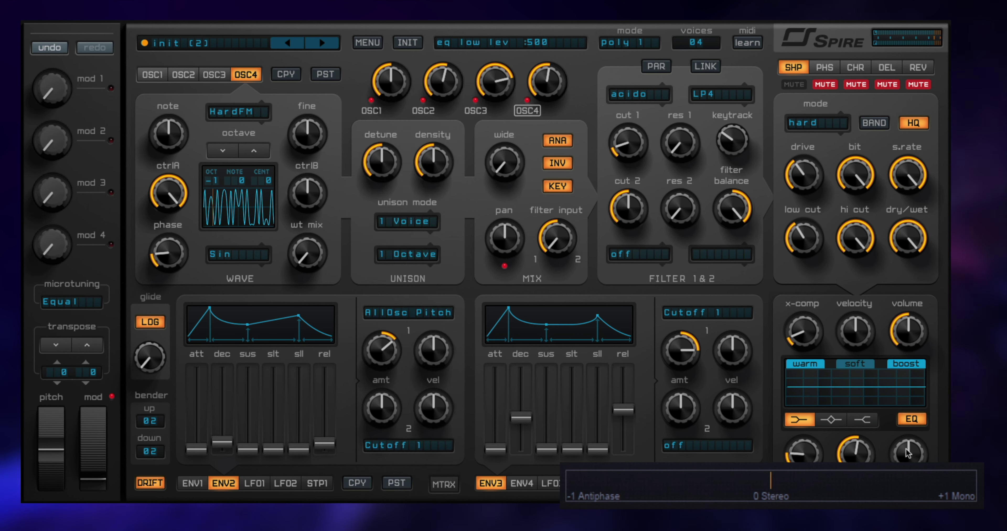
{"action": "left_click", "coordinate": [862, 420]}
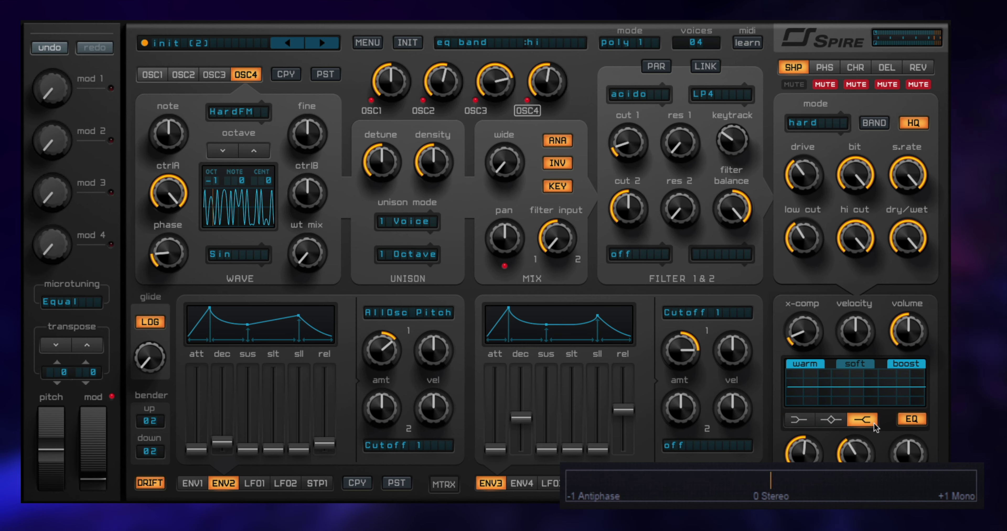
{"action": "left_click_drag", "start_coordinate": [909, 453], "coordinate": [392, 445]}
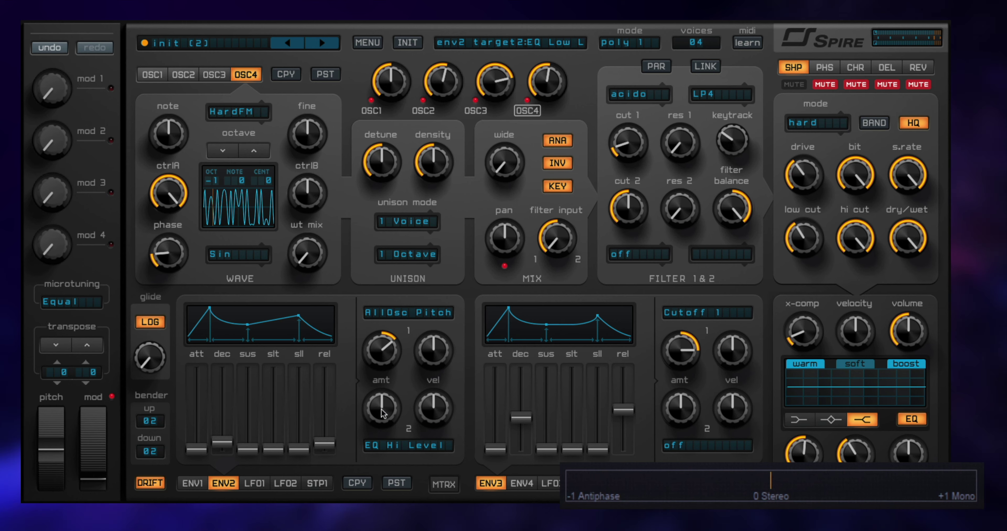
{"action": "mouse_move", "coordinate": [385, 413]}
{"action": "left_mouse_down"}
{"action": "mouse_move", "coordinate": [385, 367]}
{"action": "mouse_move", "coordinate": [385, 406]}
{"action": "left_mouse_up"}
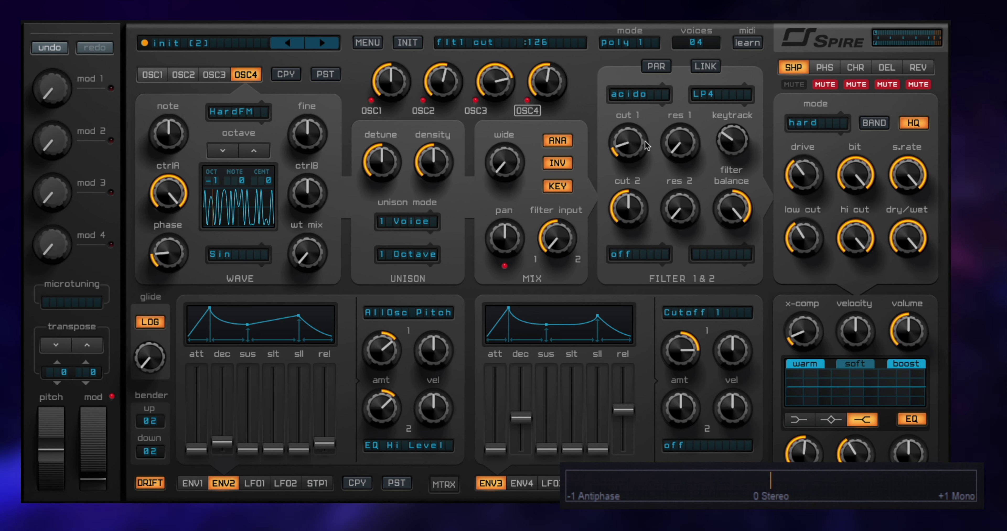
Step: Raise filter 1's cutoff slightly, audition the mod wheel fully up and fine-tune slot 1's Cutoff 1 amount in the modulation matrix
{"action": "left_click_drag", "start_coordinate": [626, 148], "coordinate": [626, 141]}
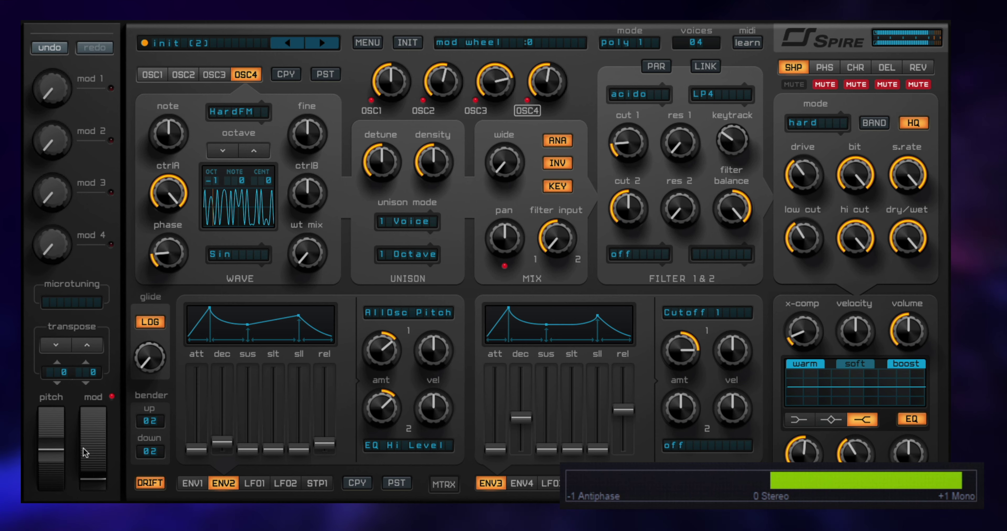
{"action": "left_click_drag", "start_coordinate": [93, 478], "coordinate": [93, 421]}
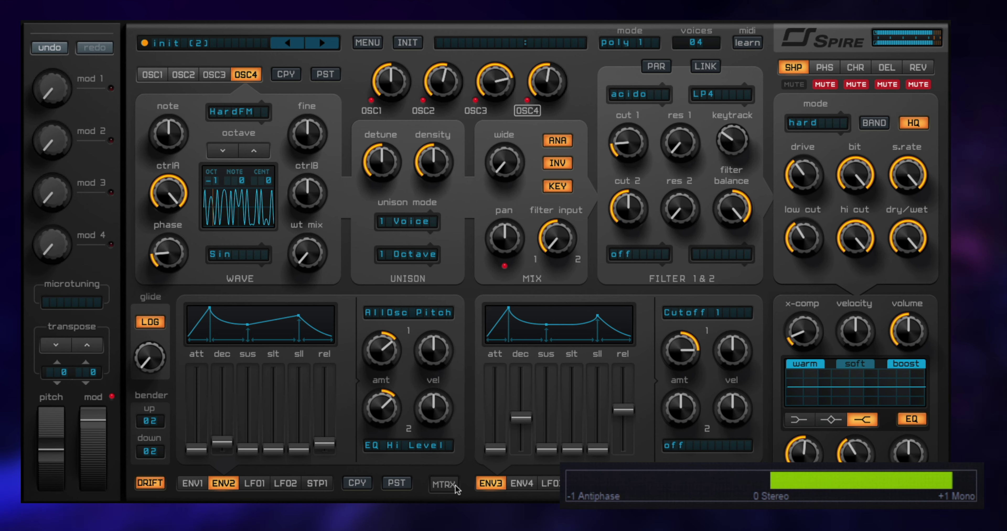
{"action": "left_click", "coordinate": [444, 485]}
{"action": "left_click_drag", "start_coordinate": [232, 350], "coordinate": [232, 350]}
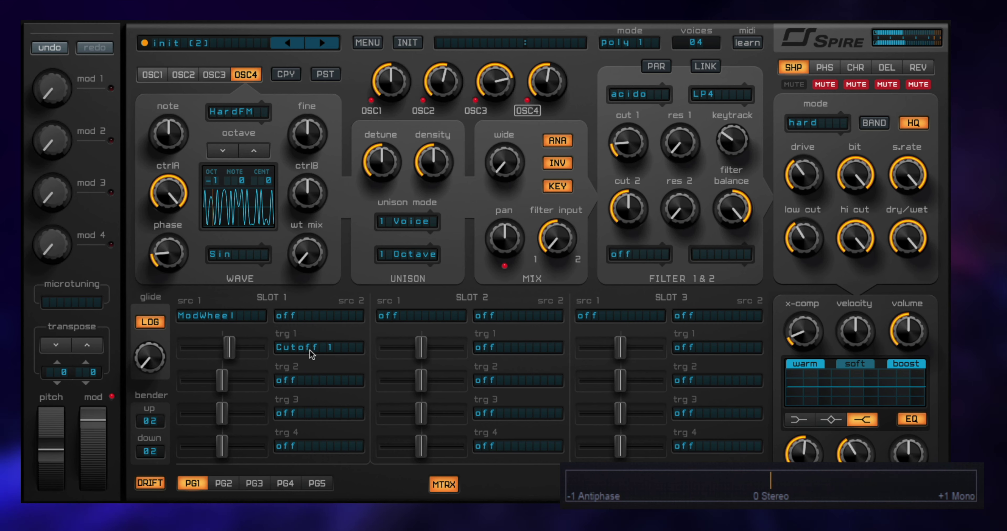
{"action": "left_click", "coordinate": [439, 484]}
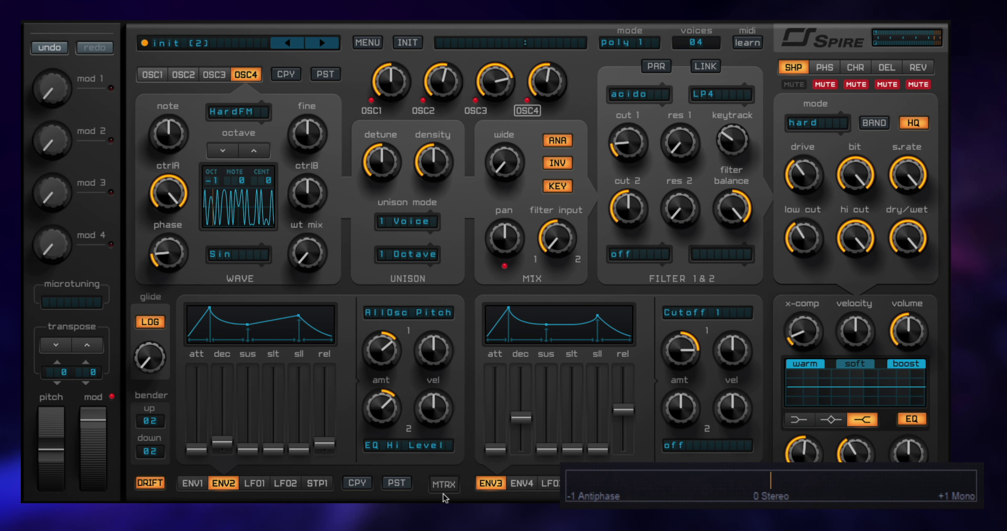
Step: Route Env2 to Cutoff 1 in modulation matrix slot 2 with an amount of 664
{"action": "left_click", "coordinate": [445, 486]}
{"action": "left_click", "coordinate": [407, 315]}
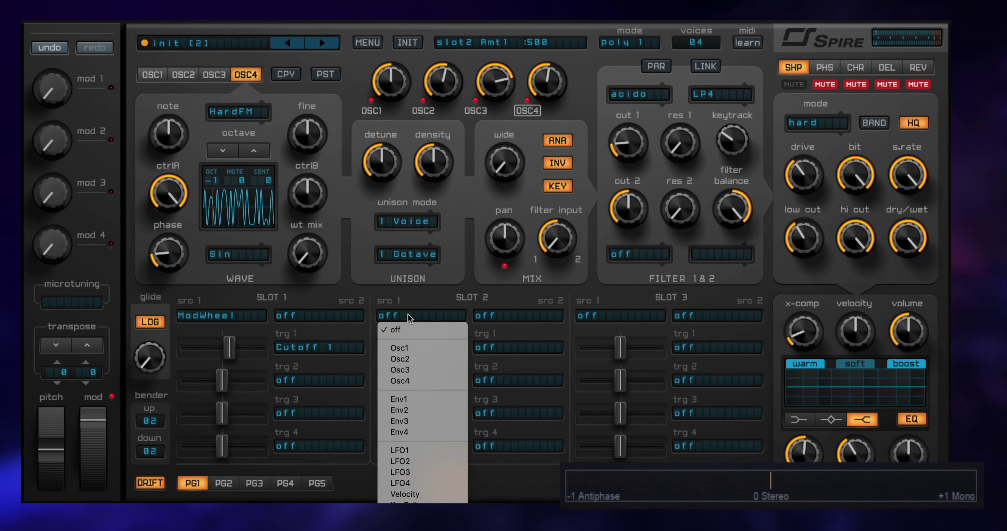
{"action": "left_click", "coordinate": [402, 412]}
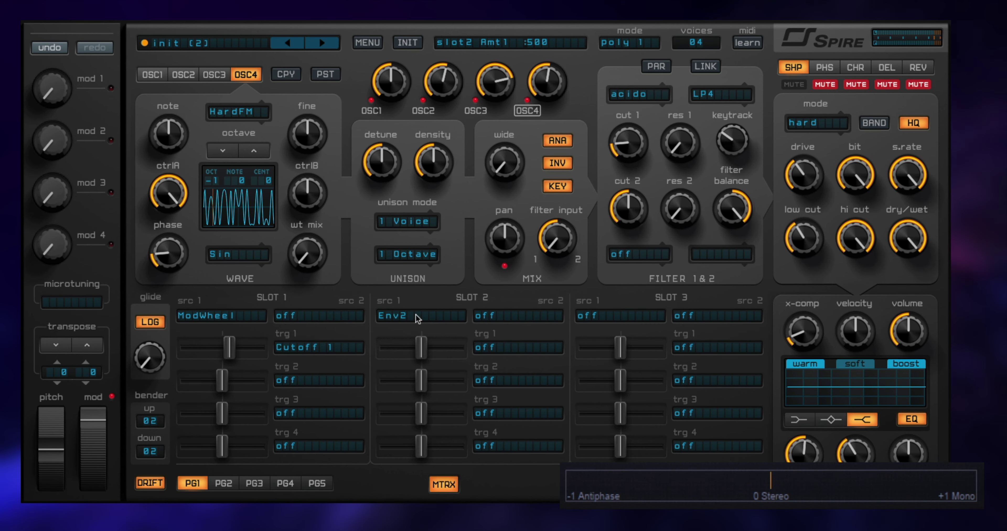
{"action": "left_click", "coordinate": [508, 347]}
{"action": "left_click", "coordinate": [516, 391]}
{"action": "left_click_drag", "start_coordinate": [421, 347], "coordinate": [344, 352]}
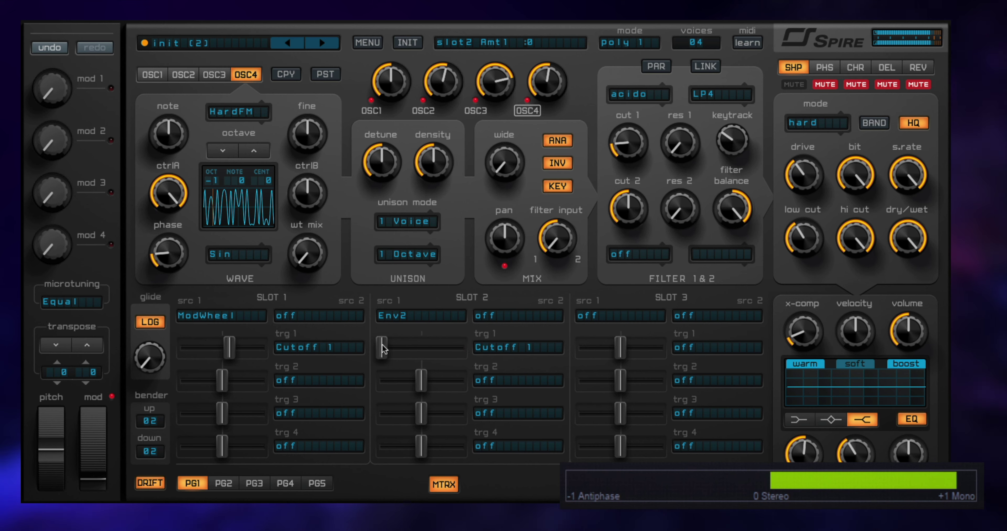
{"action": "left_click_drag", "start_coordinate": [382, 348], "coordinate": [436, 347]}
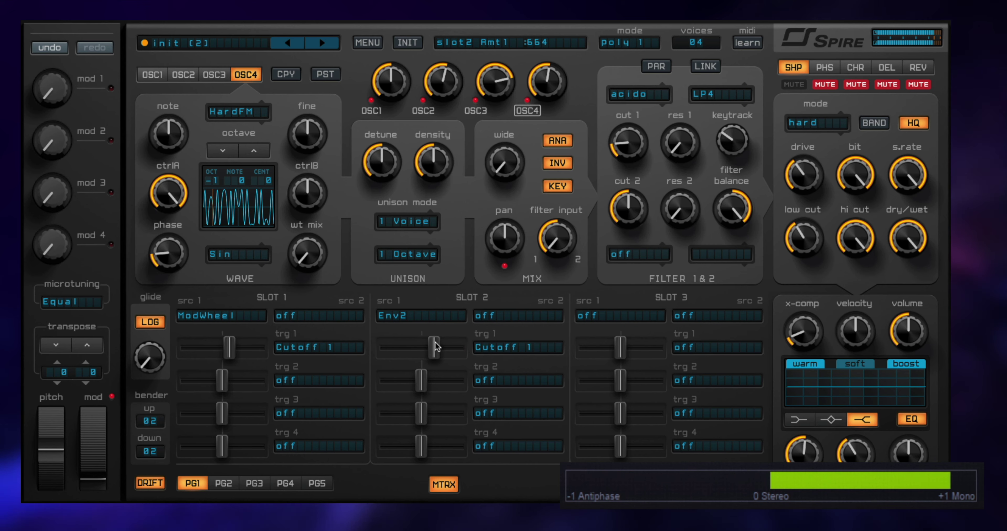
Step: Lower envelope 2's EQ Hi Level amount to 594 and reduce its All Osc Pitch amount
{"action": "left_click", "coordinate": [444, 485]}
{"action": "left_click_drag", "start_coordinate": [385, 412], "coordinate": [383, 414]}
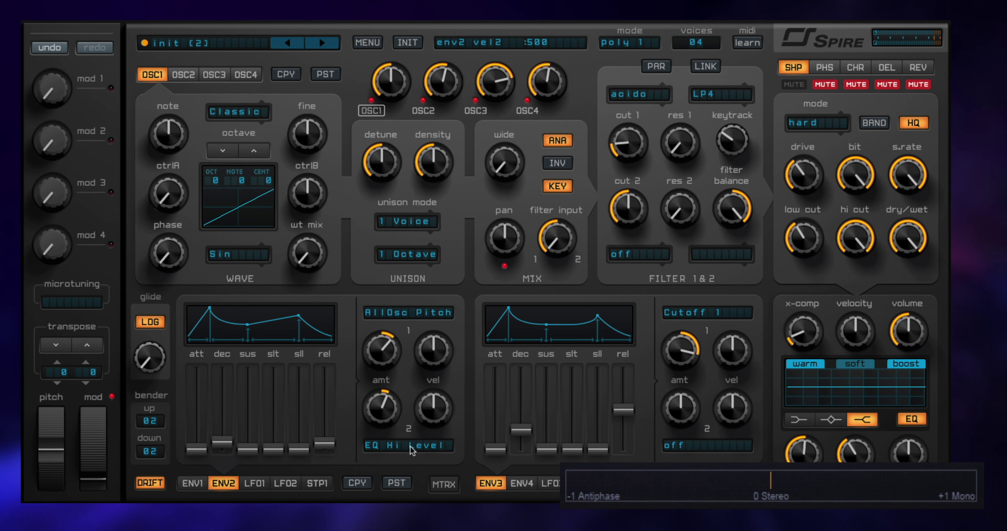
{"action": "left_click", "coordinate": [443, 485]}
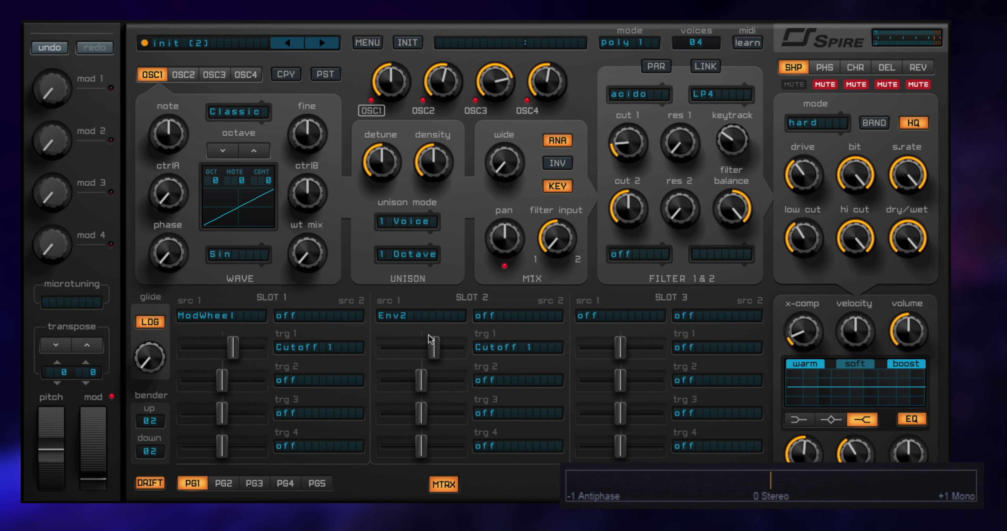
{"action": "left_click", "coordinate": [444, 484]}
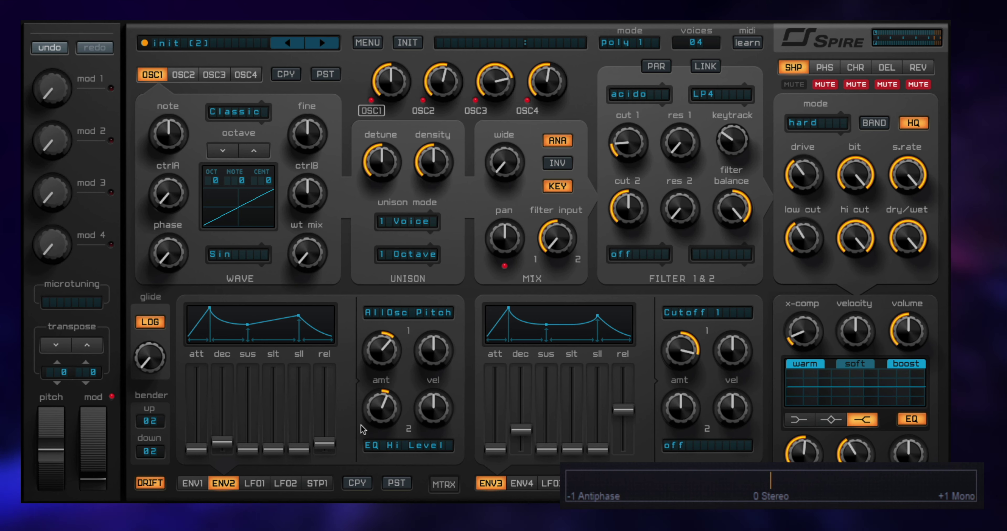
{"action": "mouse_move", "coordinate": [375, 421]}
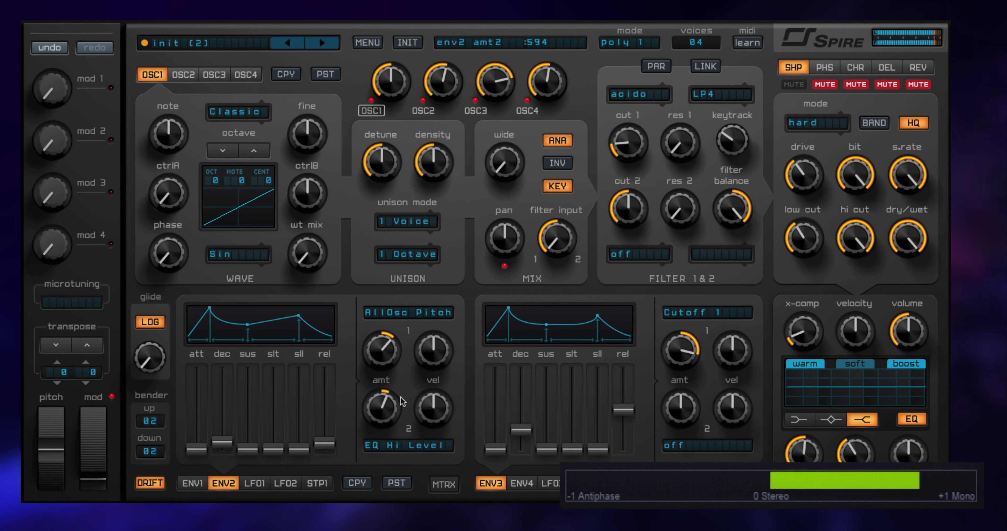
{"action": "left_click_drag", "start_coordinate": [382, 348], "coordinate": [381, 354]}
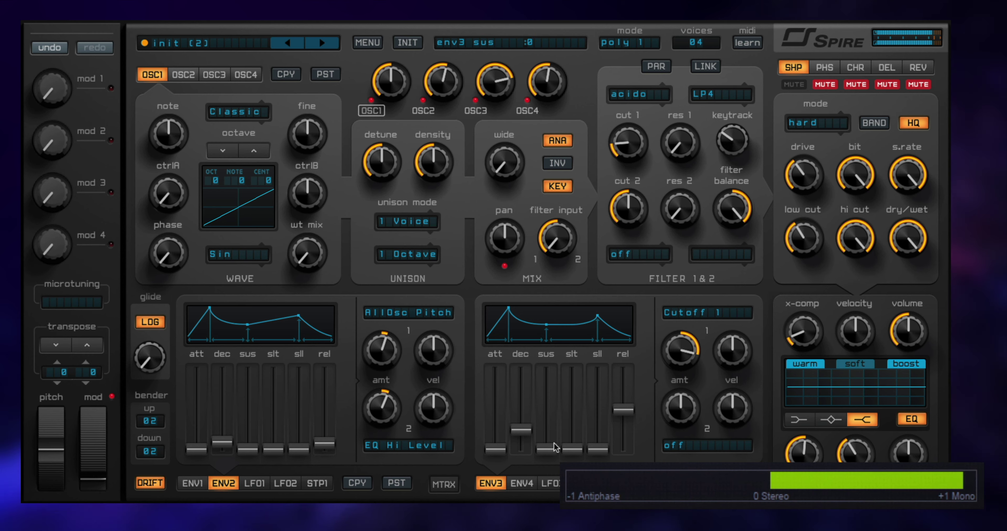
Step: Set envelope 3's decay to 323 with slightly more sustain, and give envelope 2's pitch target a slightly negative velocity amount
{"action": "left_click_drag", "start_coordinate": [521, 430], "coordinate": [521, 428]}
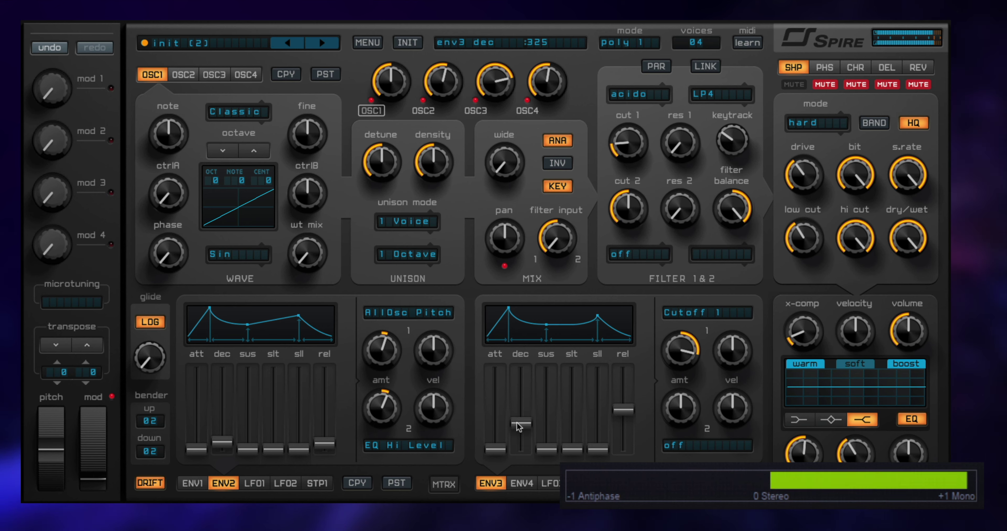
{"action": "left_click_drag", "start_coordinate": [546, 438], "coordinate": [532, 434]}
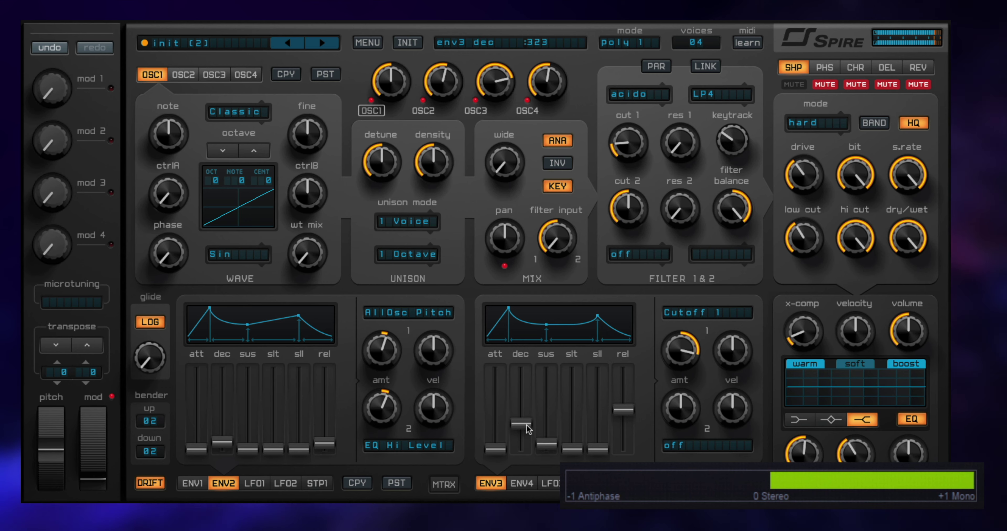
{"action": "left_click_drag", "start_coordinate": [395, 356], "coordinate": [433, 349]}
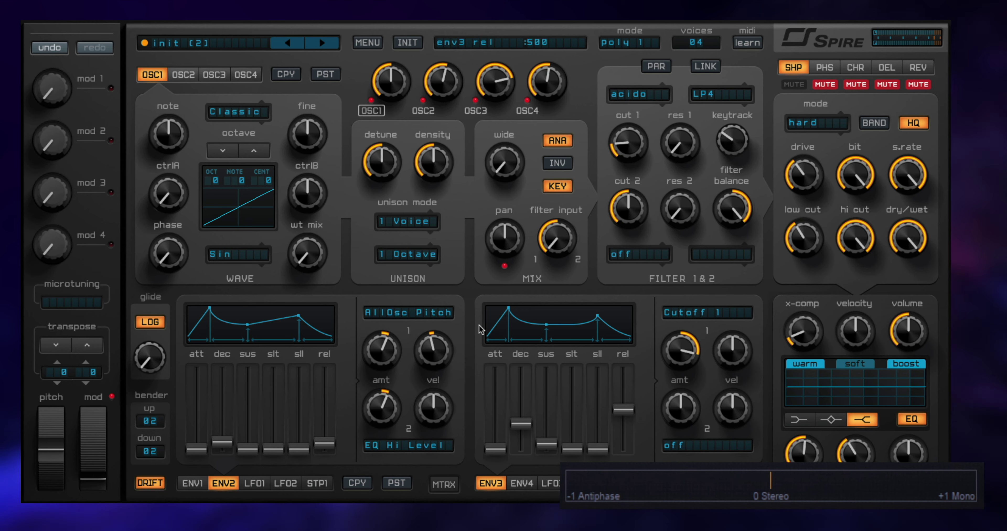
Step: Raise envelope 1's sustain slightly and set its decay to 253
{"action": "left_click", "coordinate": [194, 485]}
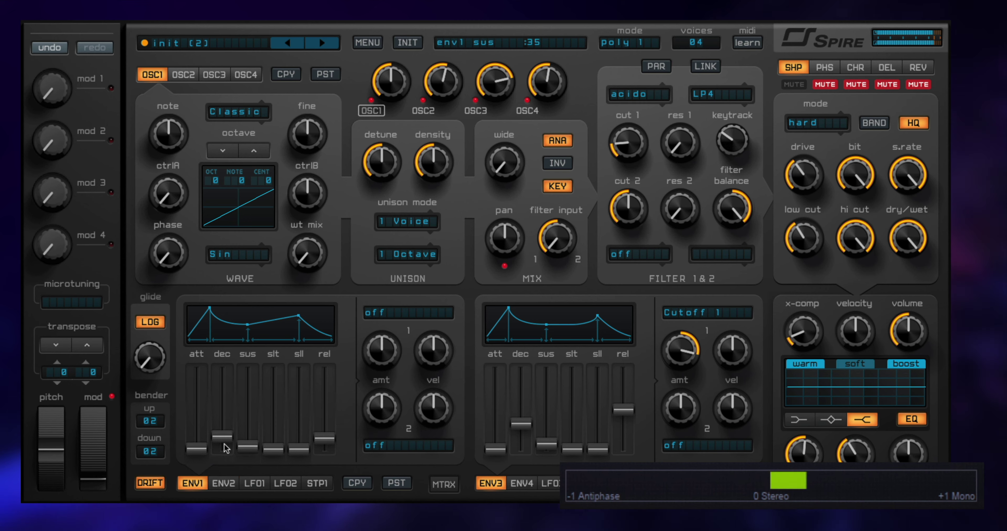
{"action": "mouse_move", "coordinate": [226, 437]}
{"action": "left_mouse_down"}
{"action": "mouse_move", "coordinate": [231, 419]}
{"action": "mouse_move", "coordinate": [229, 432]}
{"action": "left_mouse_up"}
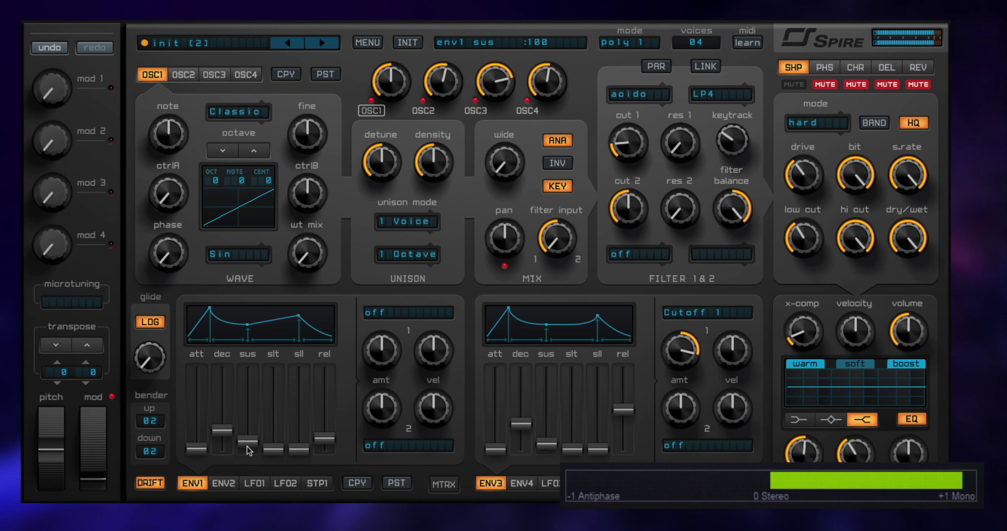
{"action": "left_click_drag", "start_coordinate": [222, 434], "coordinate": [222, 431]}
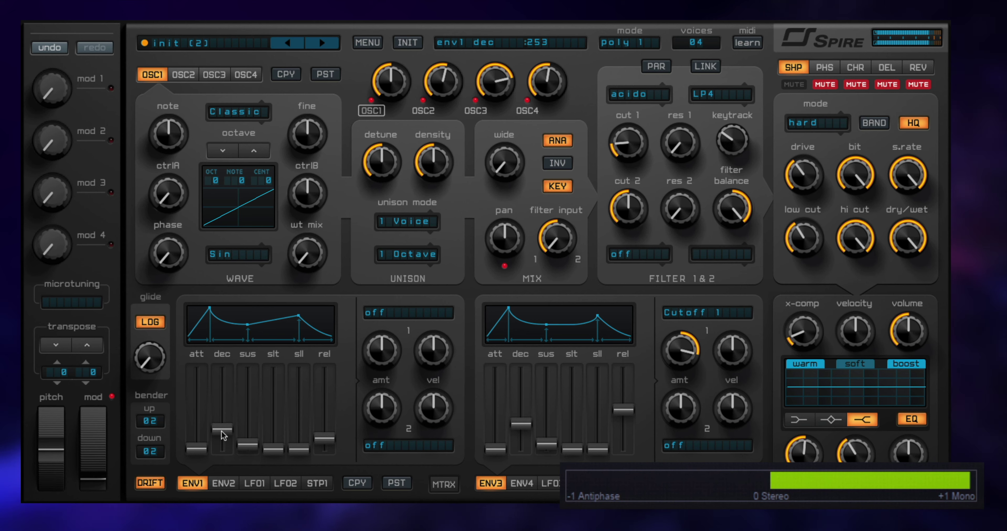